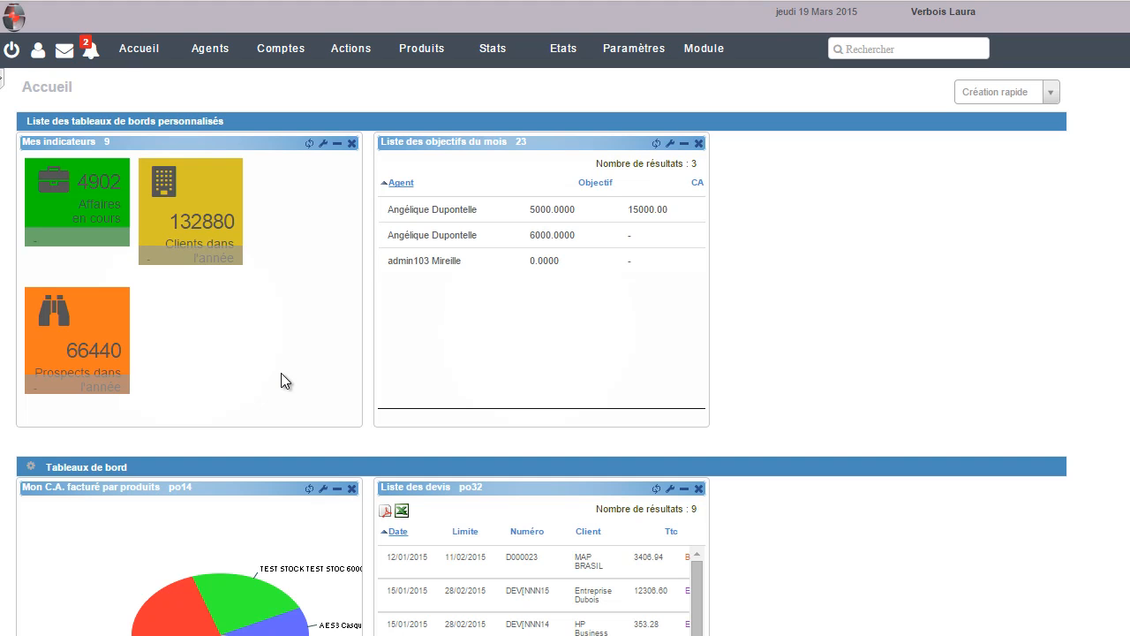
# Open the Actions menu from the EGGCRM home dashboard
pyautogui.click(338, 54)
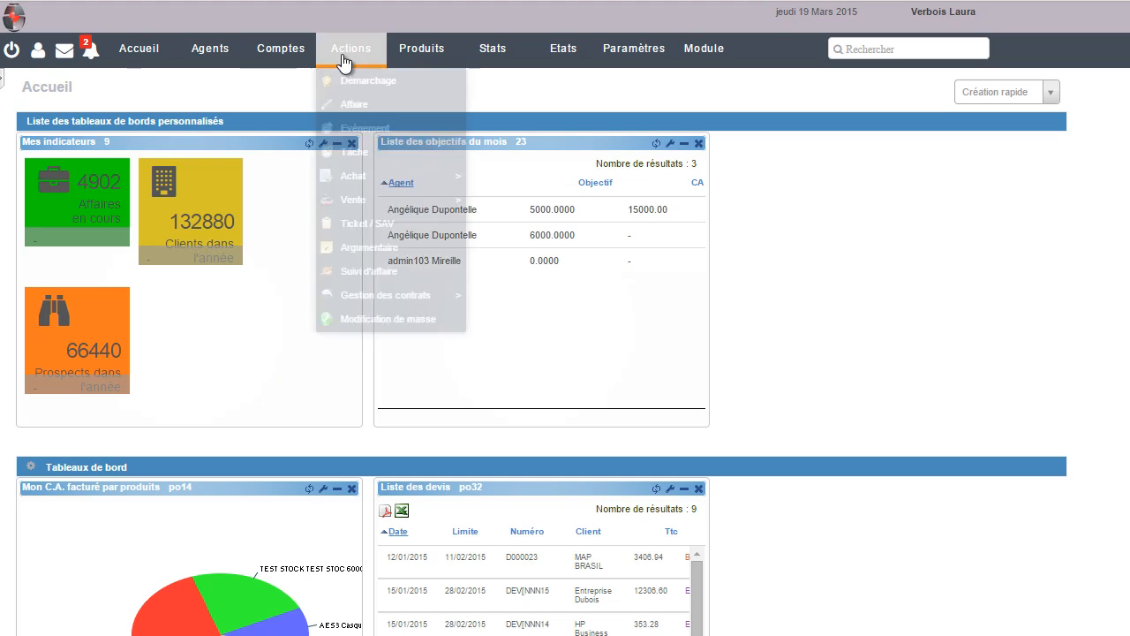
# Start a new SAV ticket with subject 'Panne moteur'
pyautogui.click(380, 227)
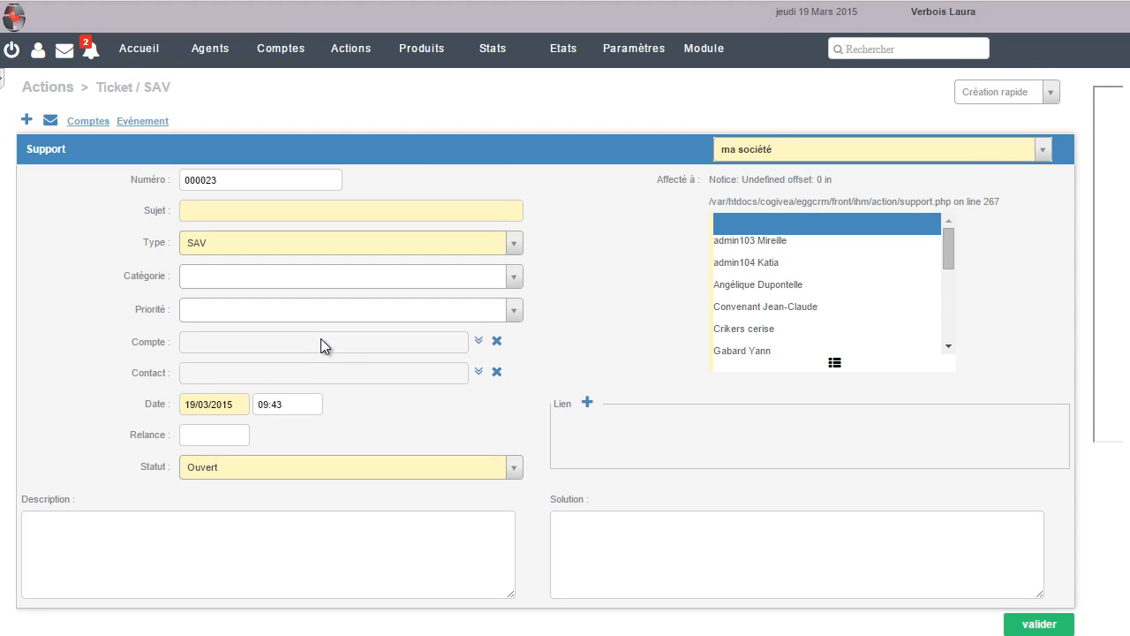
pyautogui.click(325, 212)
pyautogui.write('Pann')
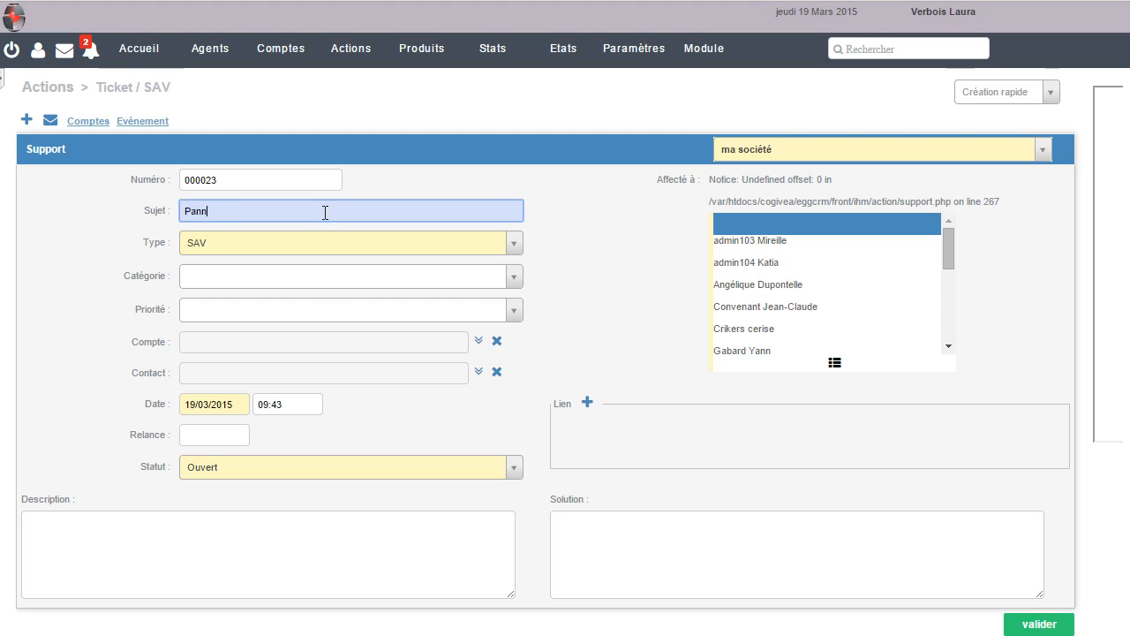
pyautogui.write('e moteur')
# Link account HP Business (cl-000011) and its only contact to the ticket
pyautogui.click(477, 340)
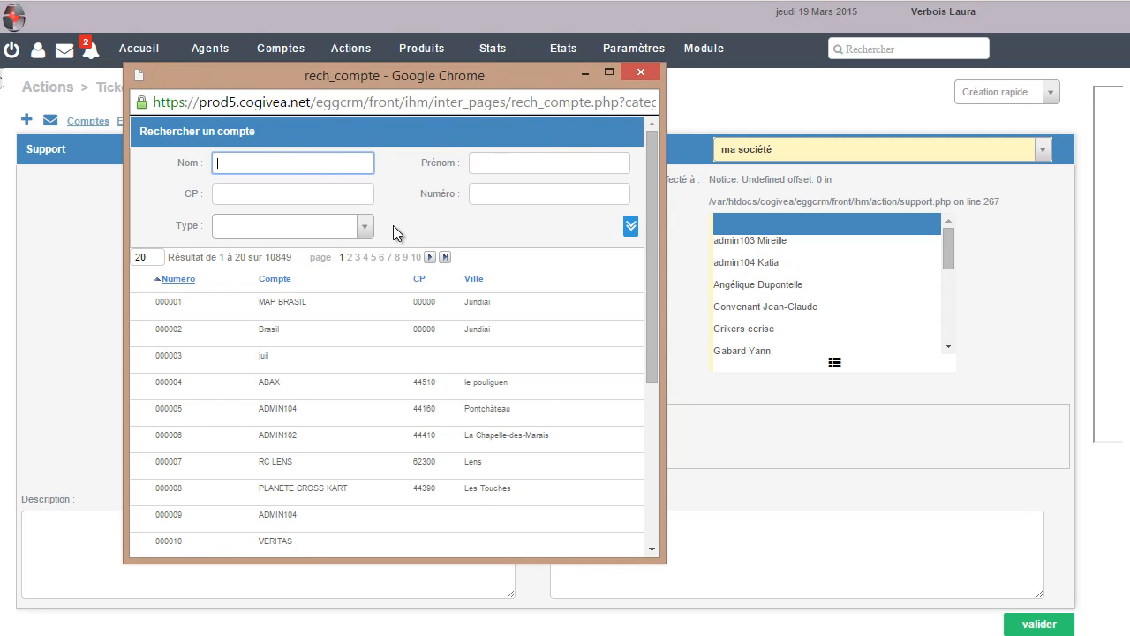
pyautogui.click(364, 226)
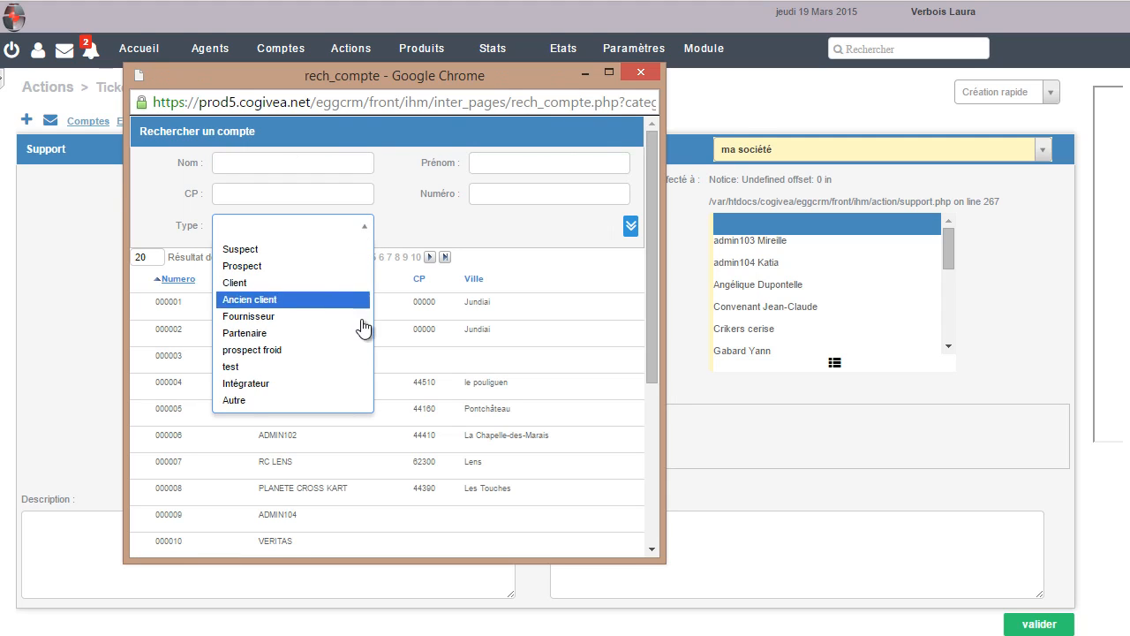
pyautogui.click(284, 165)
pyautogui.click(281, 162)
pyautogui.write('Hp Business')
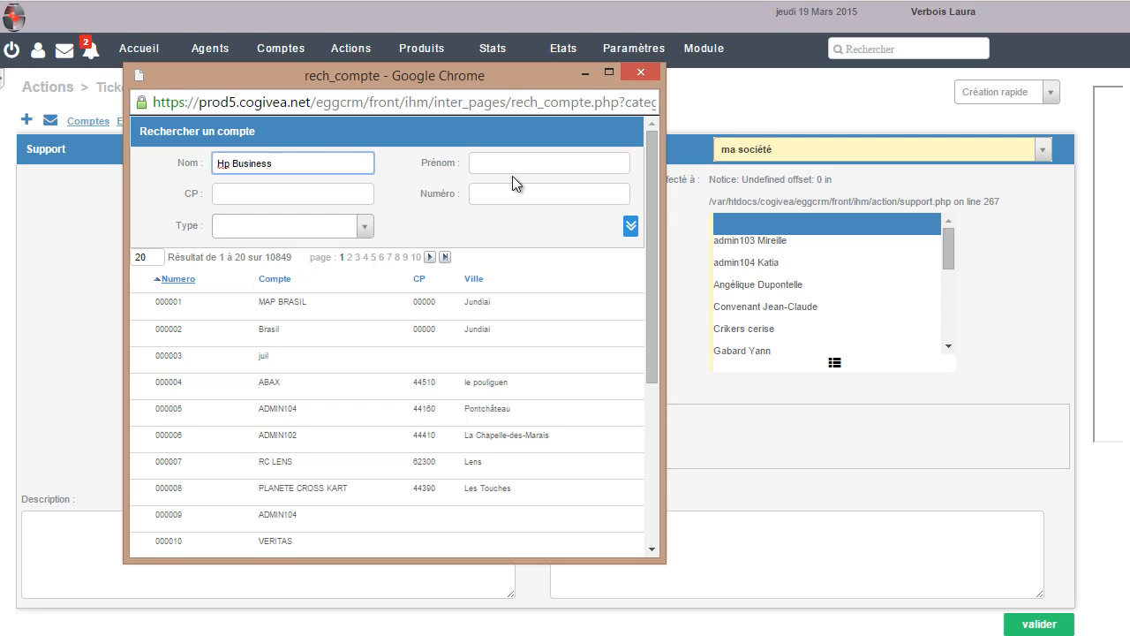
pyautogui.click(630, 226)
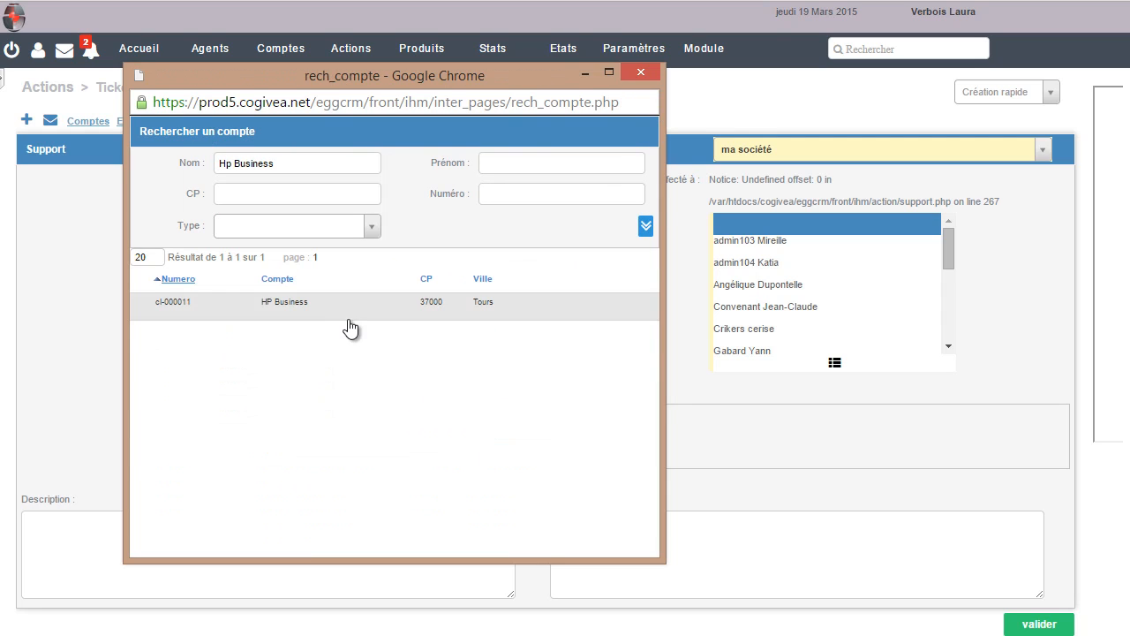
pyautogui.click(421, 309)
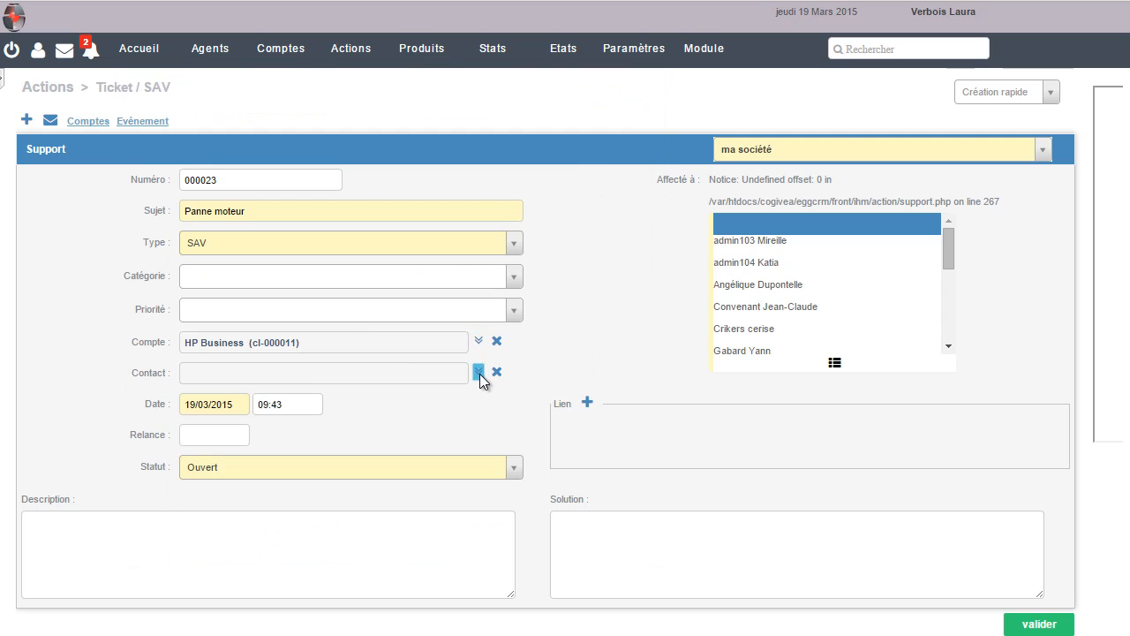
pyautogui.click(478, 371)
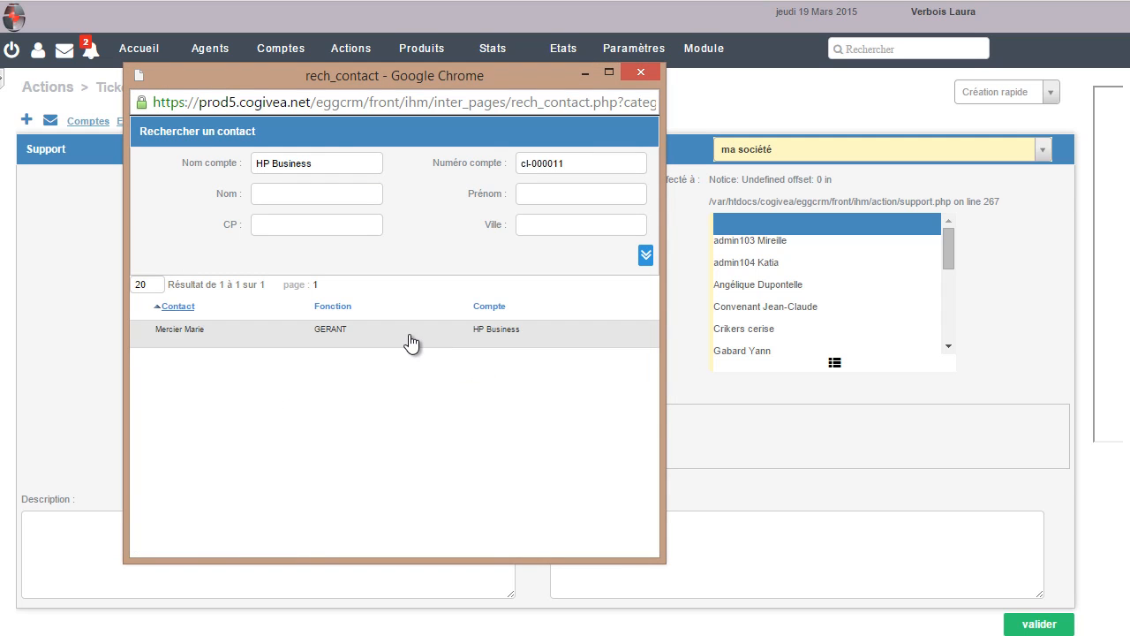
pyautogui.click(410, 340)
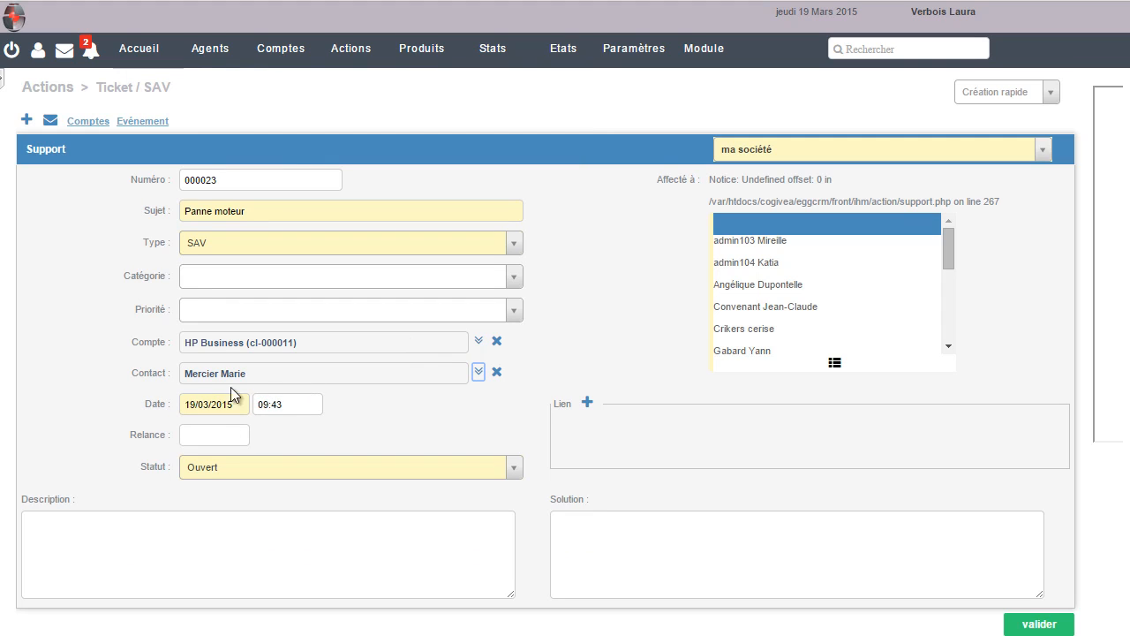
# Set the ticket priority to Moyenne, leaving status Ouvert and type SAV unchanged
pyautogui.click(376, 466)
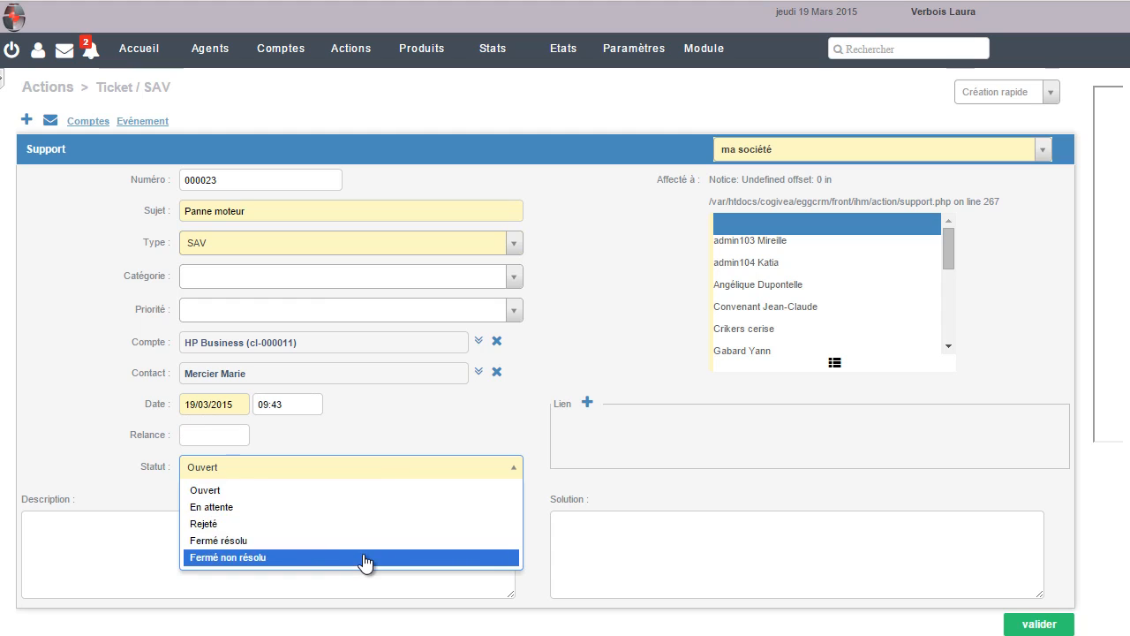
pyautogui.click(510, 475)
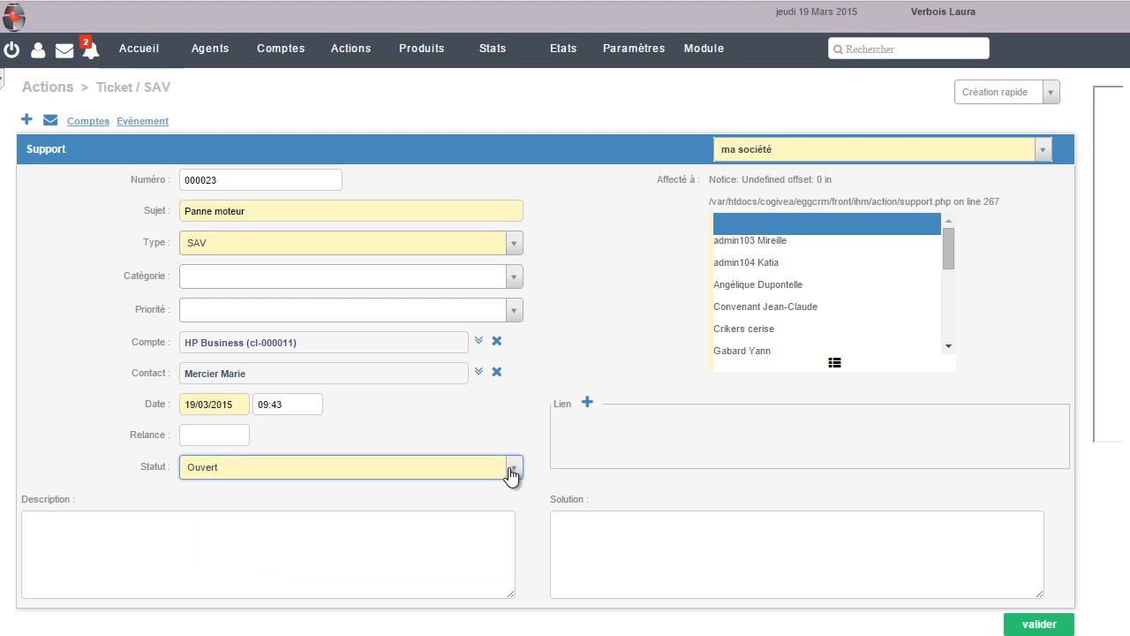
pyautogui.click(514, 242)
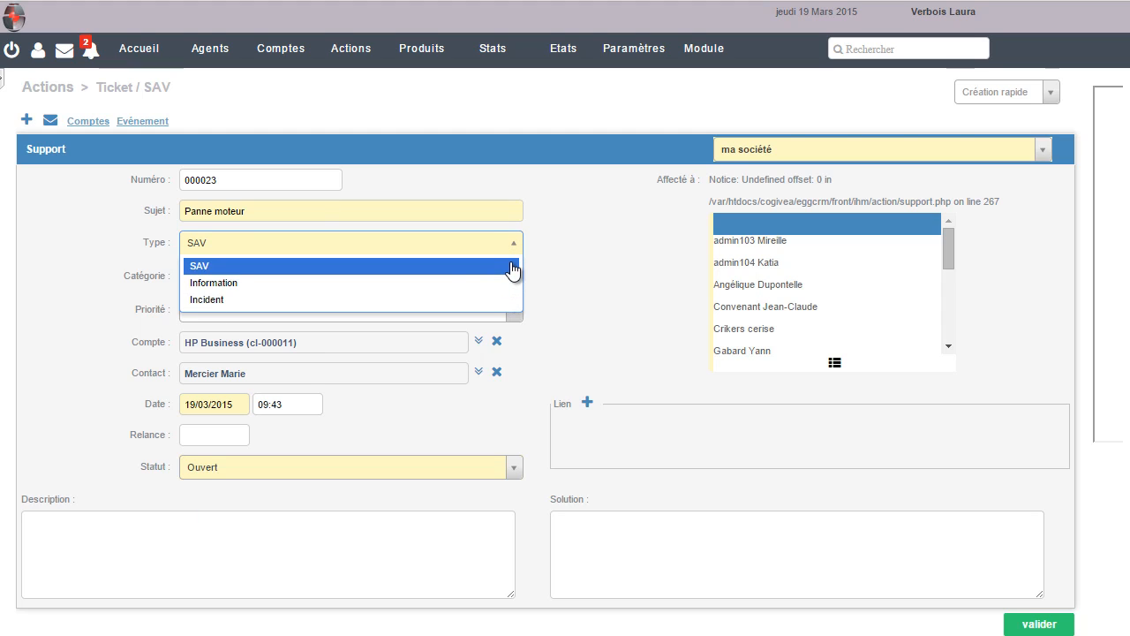
pyautogui.click(512, 267)
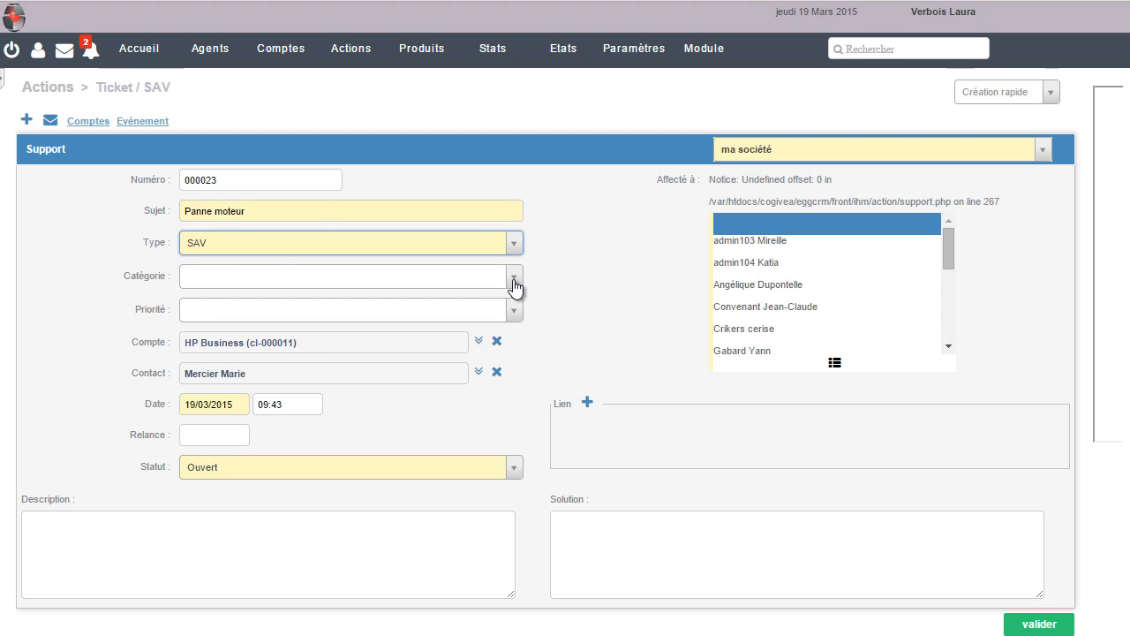
pyautogui.click(514, 279)
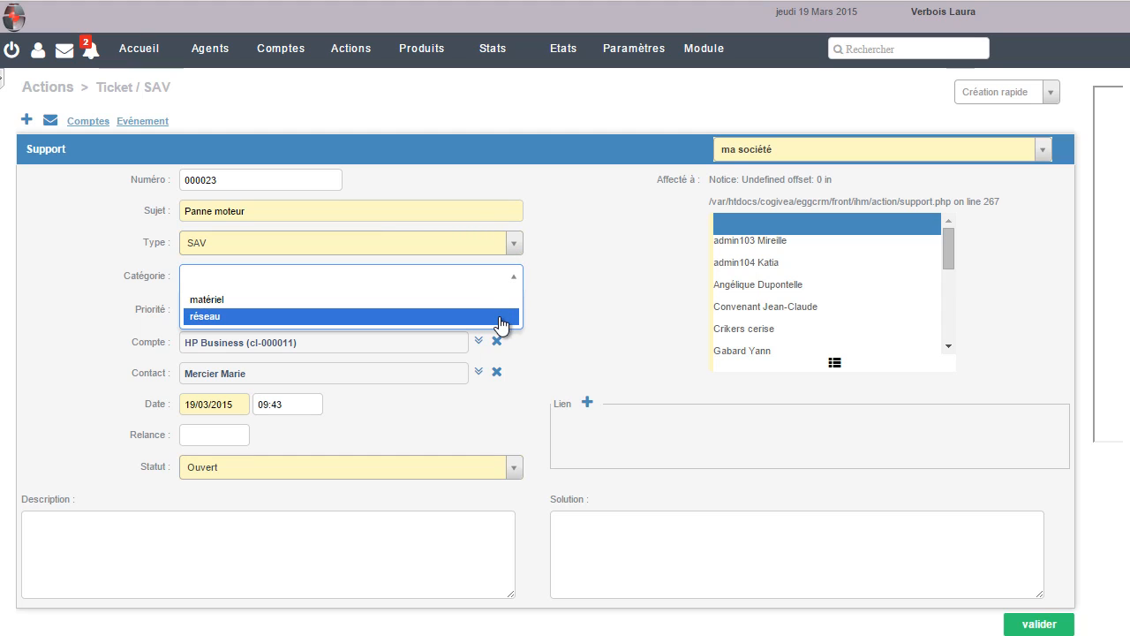
pyautogui.click(534, 278)
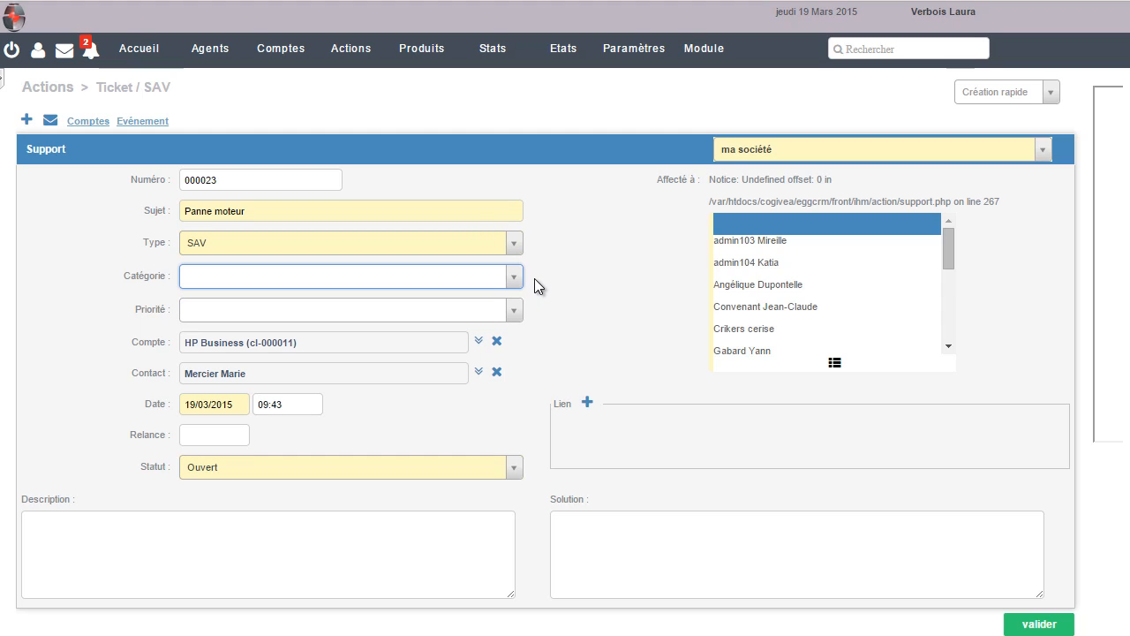
pyautogui.click(514, 312)
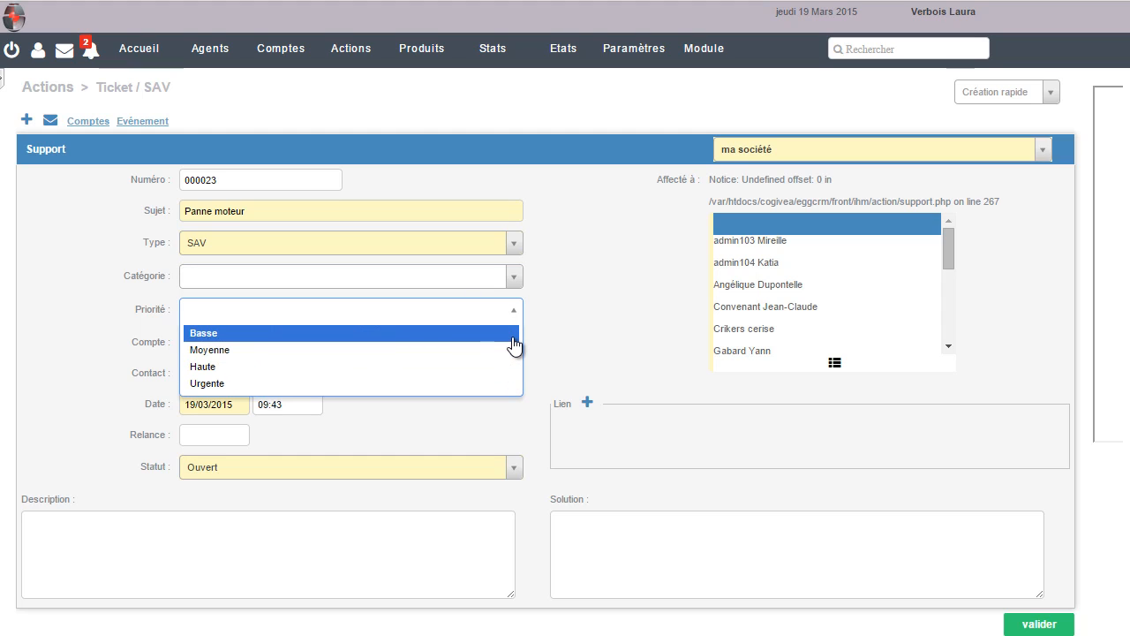
pyautogui.click(512, 350)
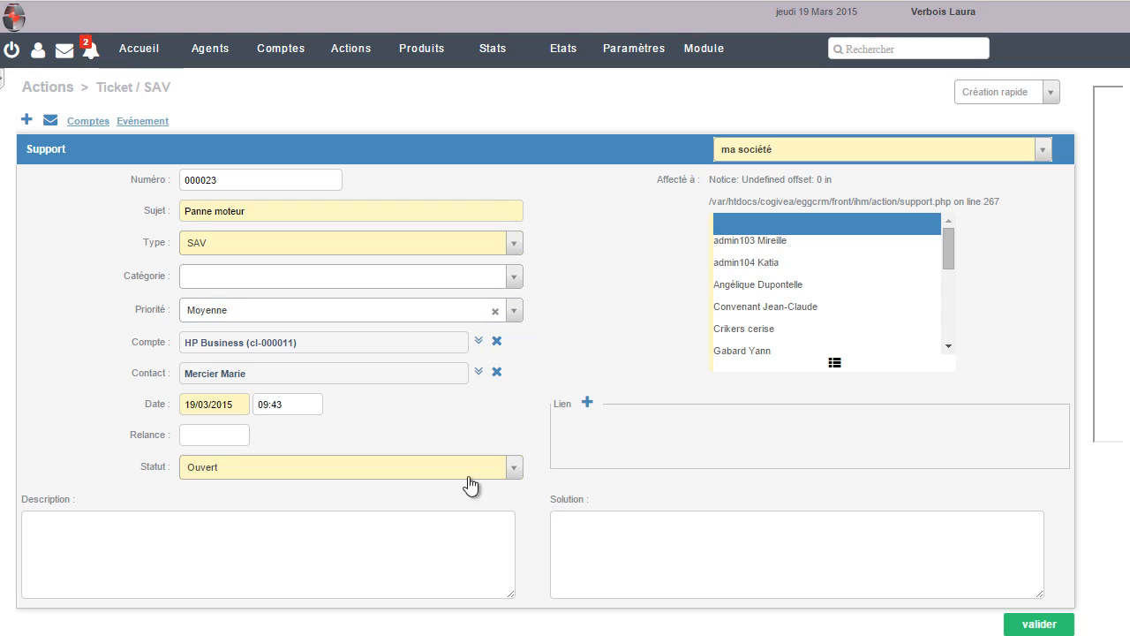
pyautogui.click(460, 541)
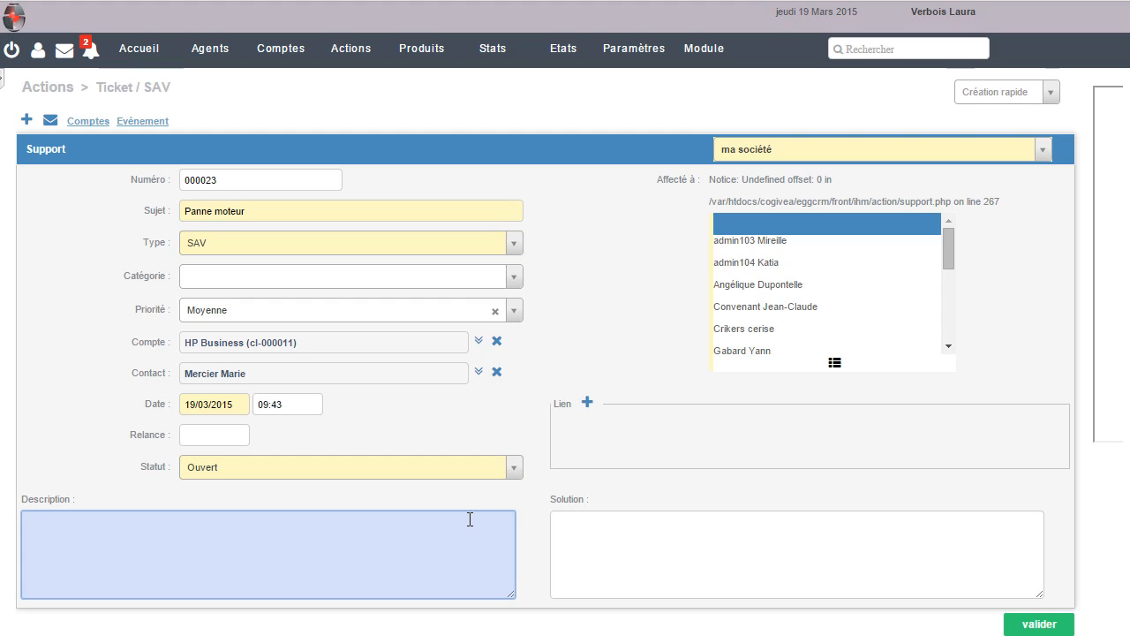
# Enter description 'A détecté un problème' and solution 'Il s'agit d'un problème d'origine.'
pyautogui.write('A détecté un problème.')
pyautogui.click(606, 532)
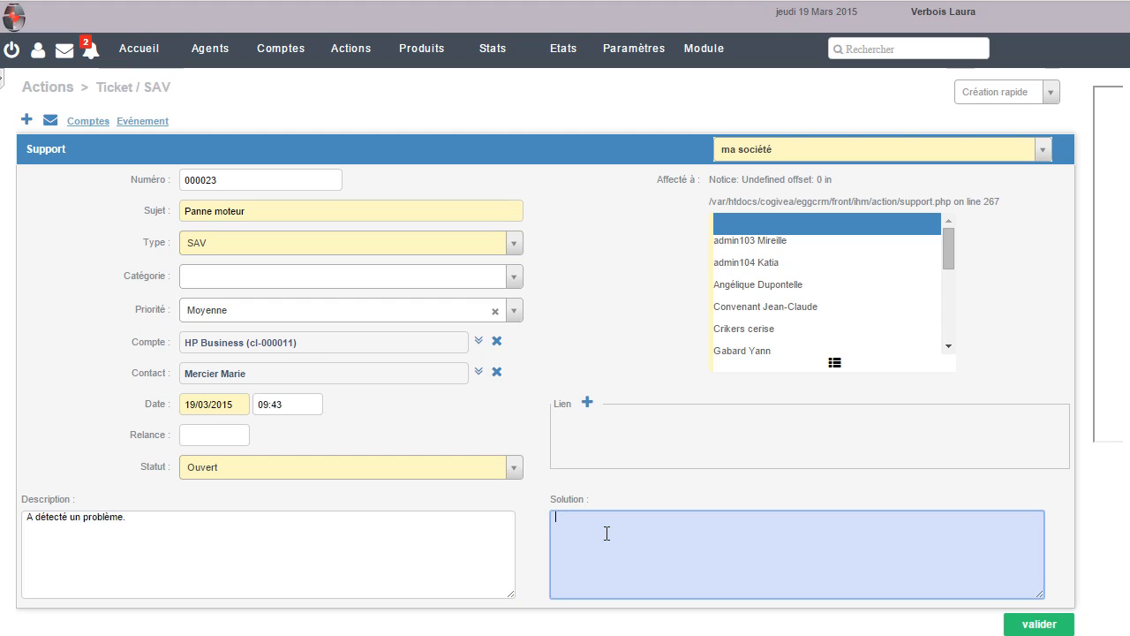
pyautogui.write("Il s'agit d'un problème d'ot")
pyautogui.write('igine.')
pyautogui.moveTo(512, 600)
pyautogui.mouseDown()
pyautogui.moveTo(512, 635)
pyautogui.moveTo(516, 608)
pyautogui.mouseUp()
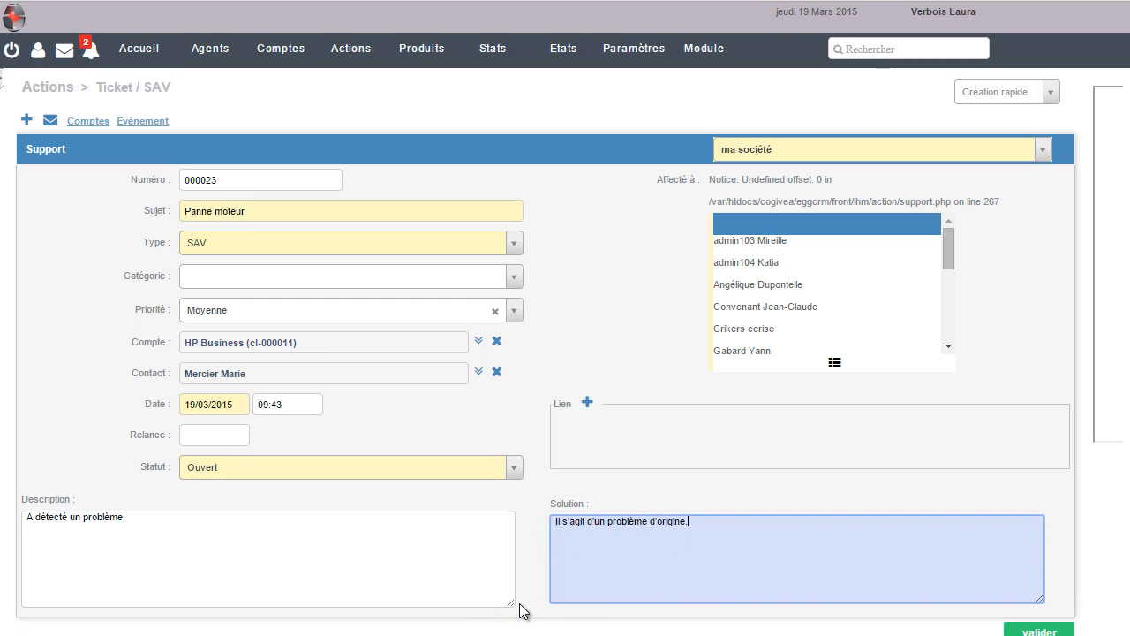
pyautogui.moveTo(1039, 600)
pyautogui.mouseDown()
pyautogui.moveTo(1042, 630)
pyautogui.moveTo(1044, 605)
pyautogui.mouseUp()
# Confirm type SAV, priority Moyenne and status Ouvert, then save the Panne moteur ticket
pyautogui.click(514, 243)
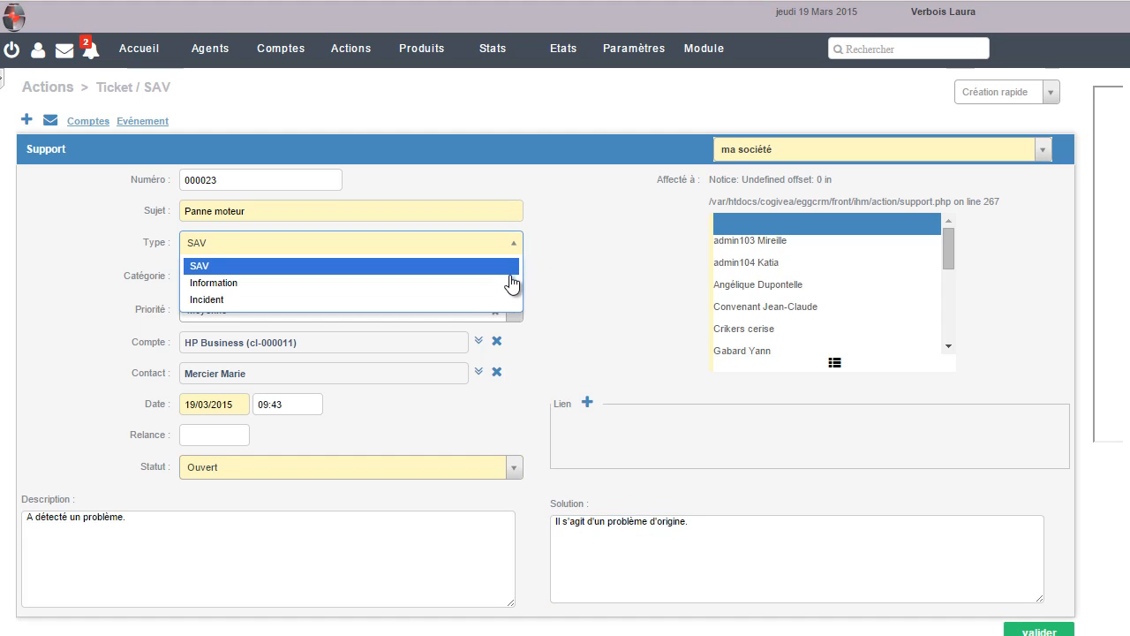
pyautogui.click(514, 246)
pyautogui.click(521, 278)
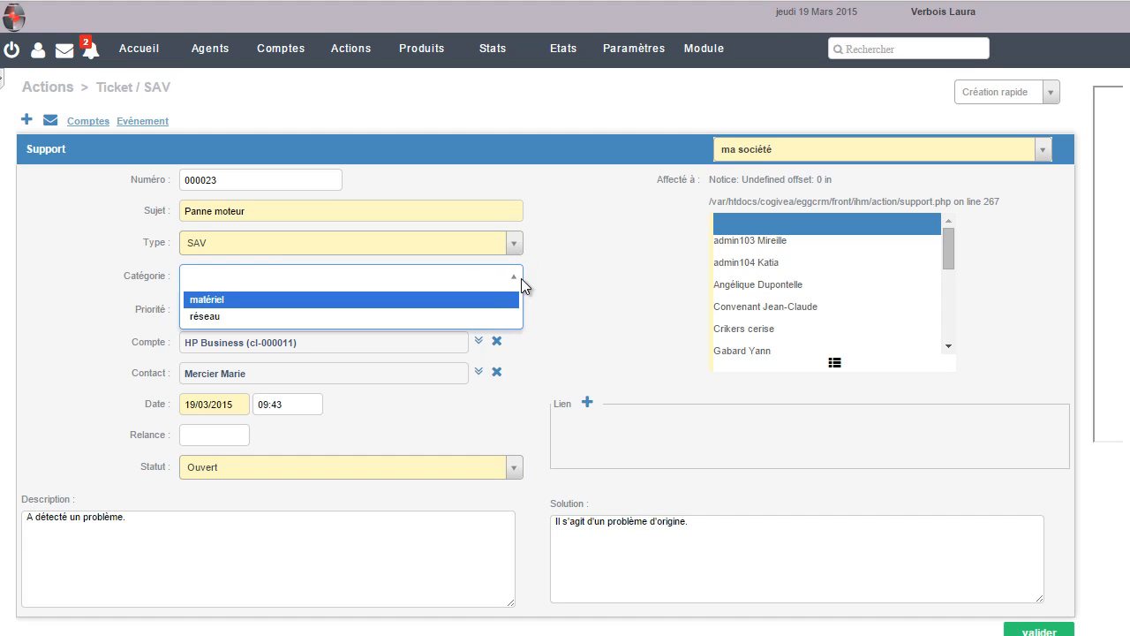
pyautogui.click(512, 279)
pyautogui.click(515, 312)
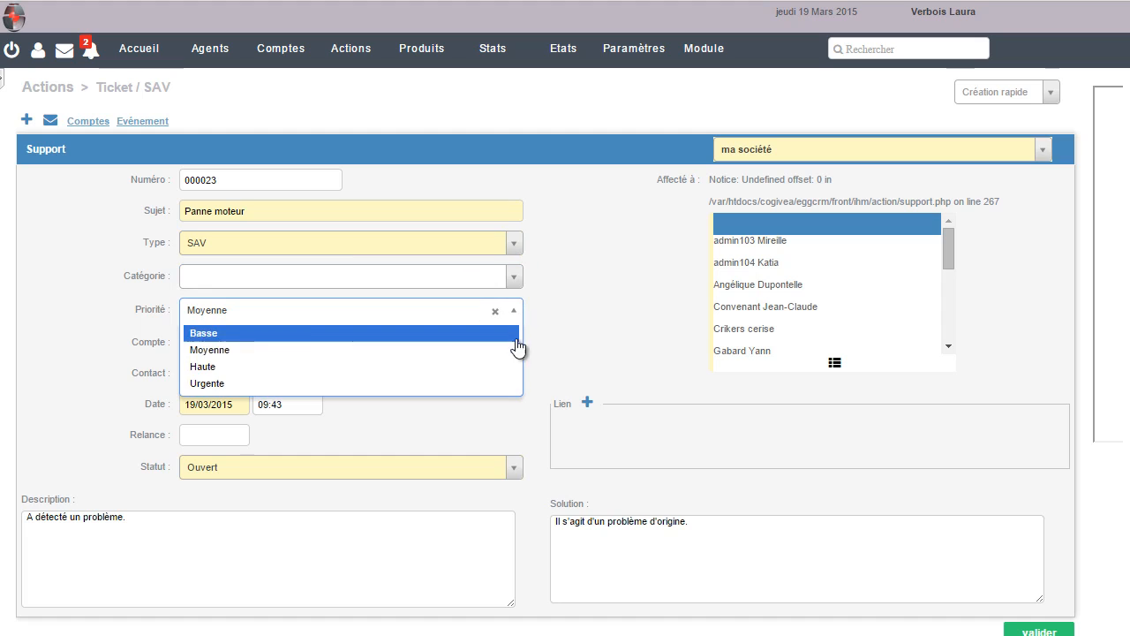
pyautogui.click(517, 312)
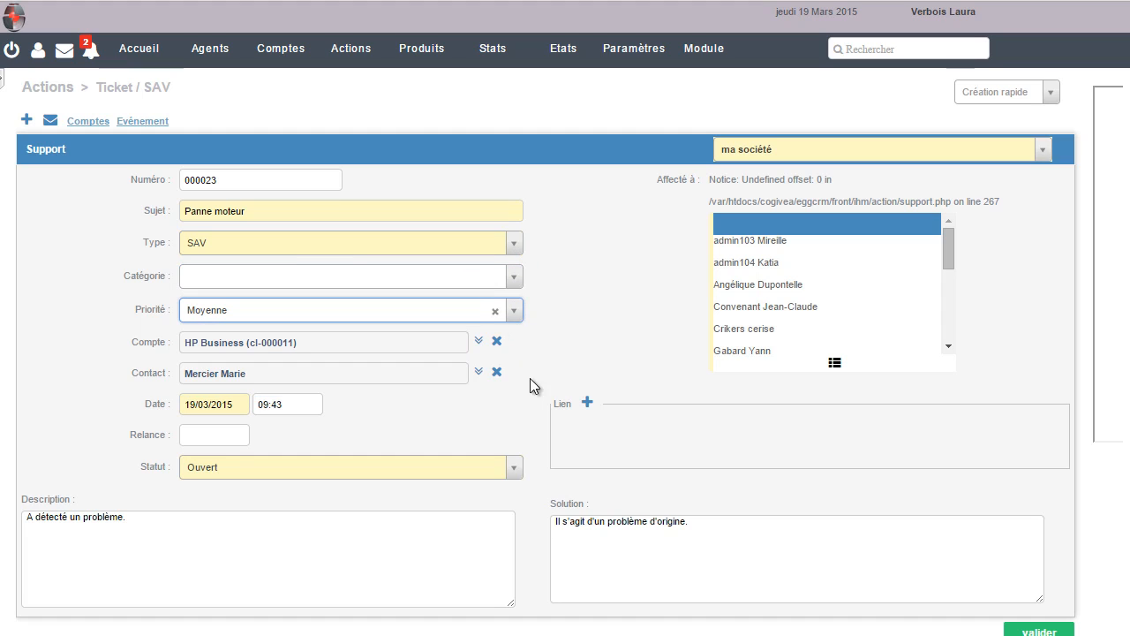
pyautogui.click(520, 468)
pyautogui.click(520, 468)
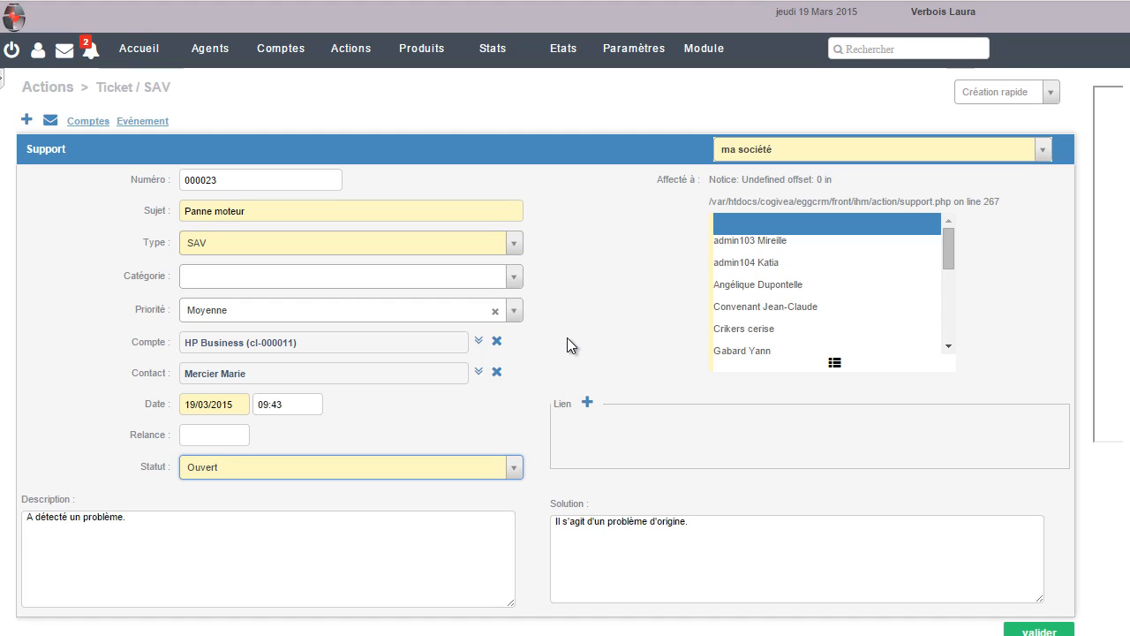
pyautogui.click(1031, 628)
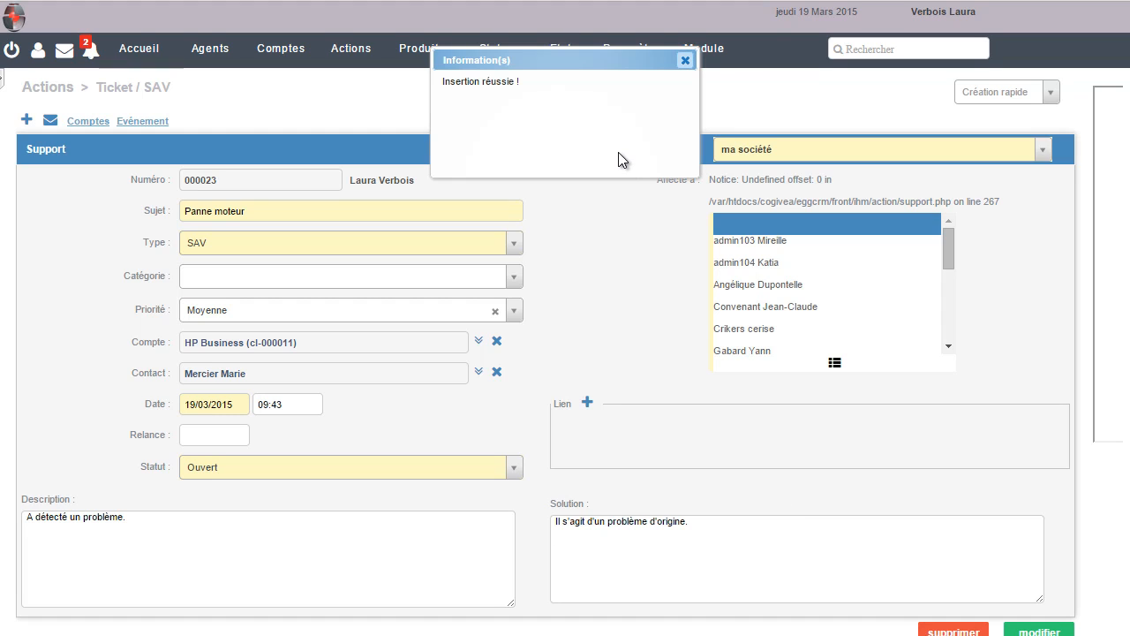
pyautogui.click(587, 404)
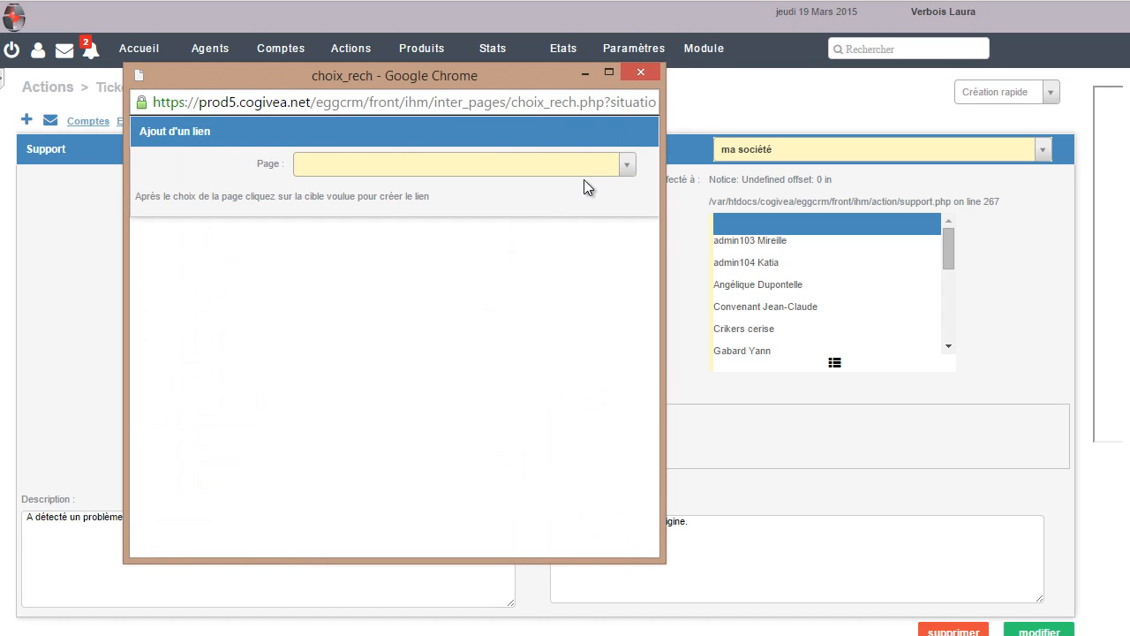
# Link invoice F0014 dated 09/07/2014 to the ticket
pyautogui.click(626, 170)
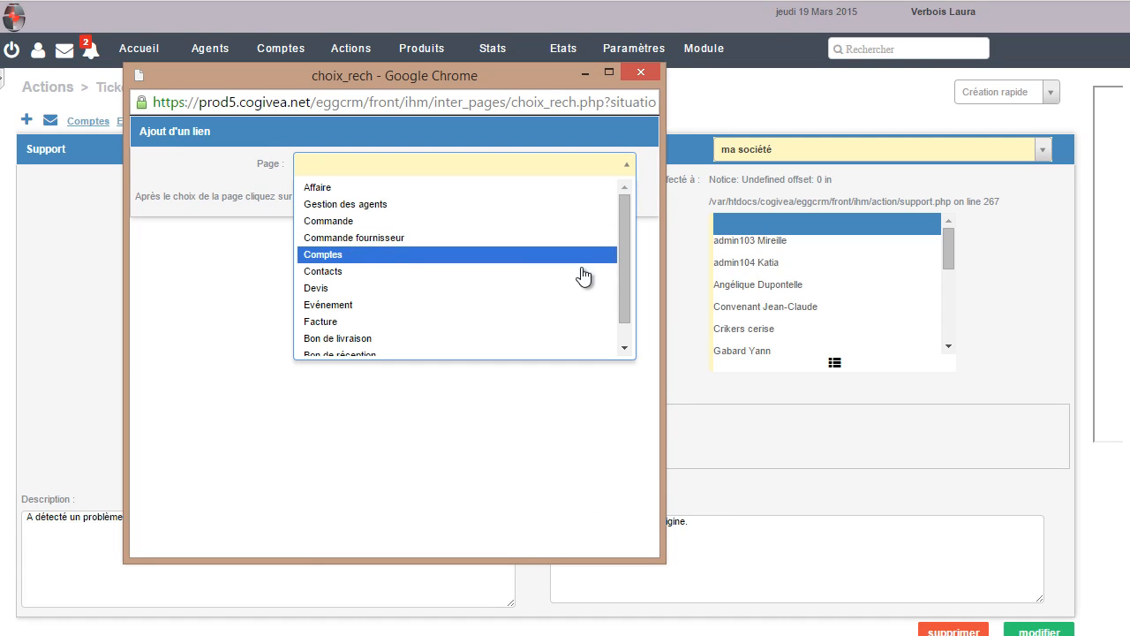
pyautogui.click(576, 329)
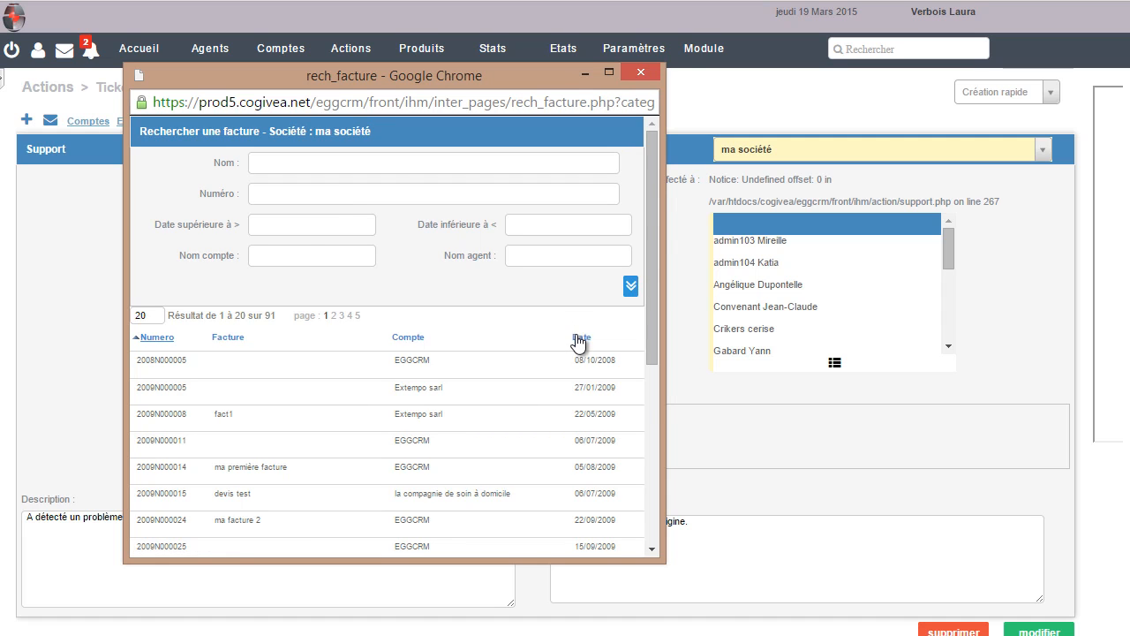
pyautogui.scroll(-4, 578, 343)
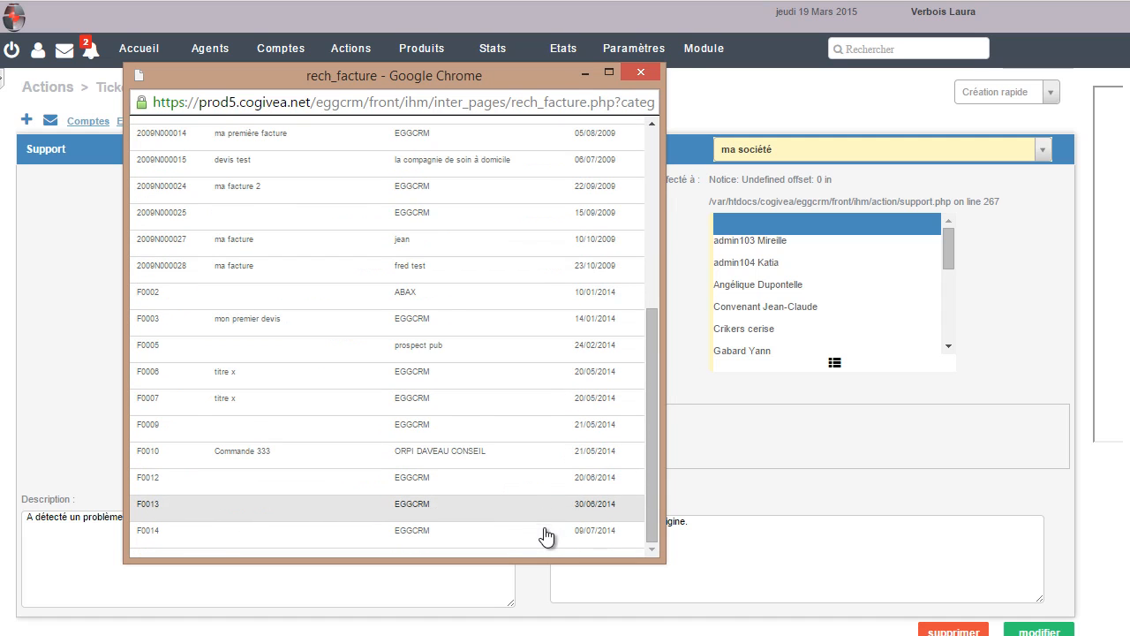
pyautogui.click(542, 532)
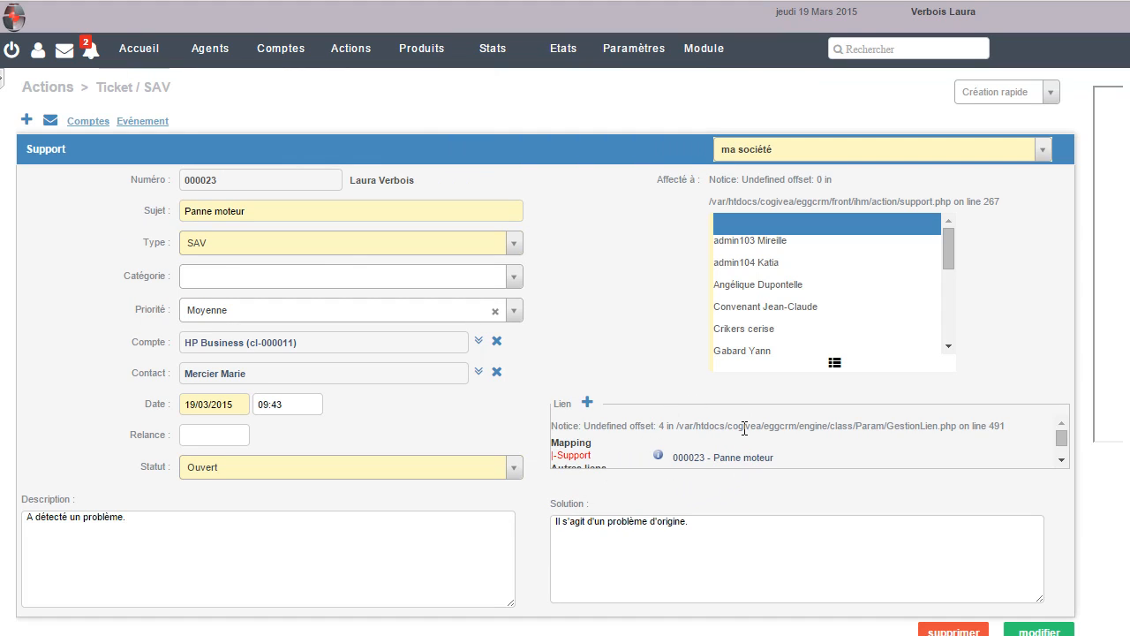
pyautogui.scroll(-3, 645, 474)
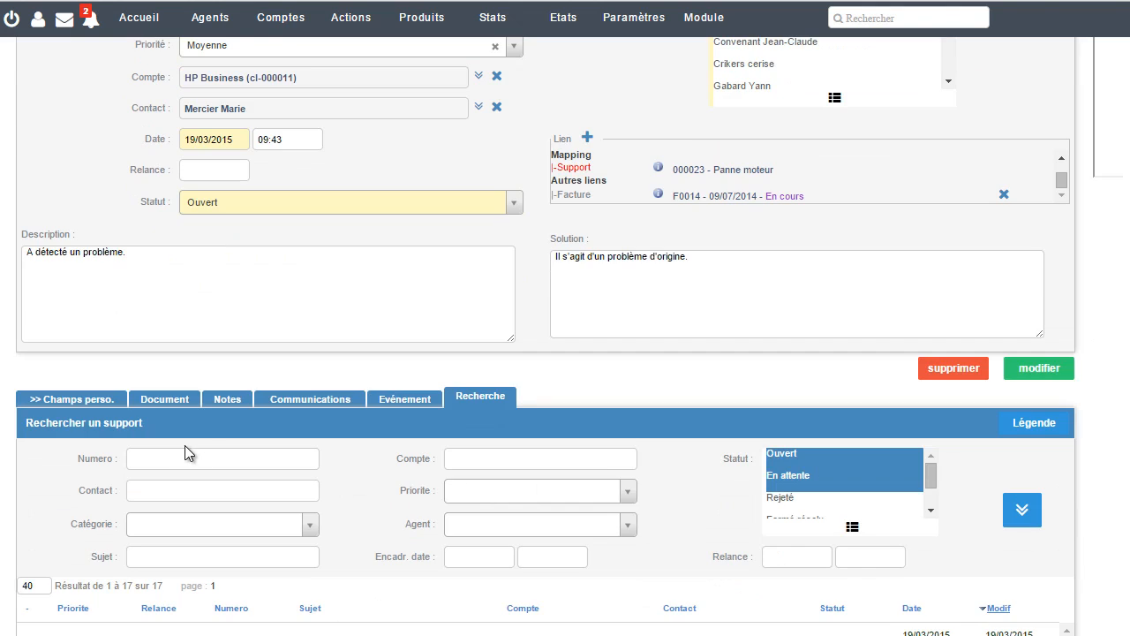
# Select two agents in the Affecté à list as the ticket's assignees
pyautogui.scroll(2, 212, 431)
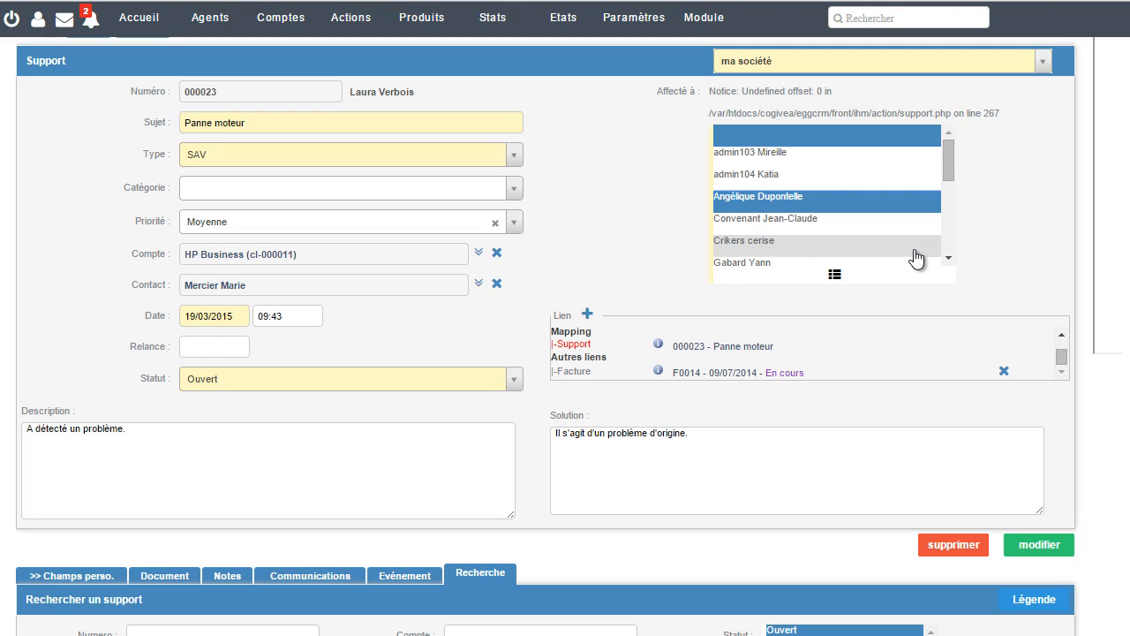
pyautogui.scroll(-2, 905, 256)
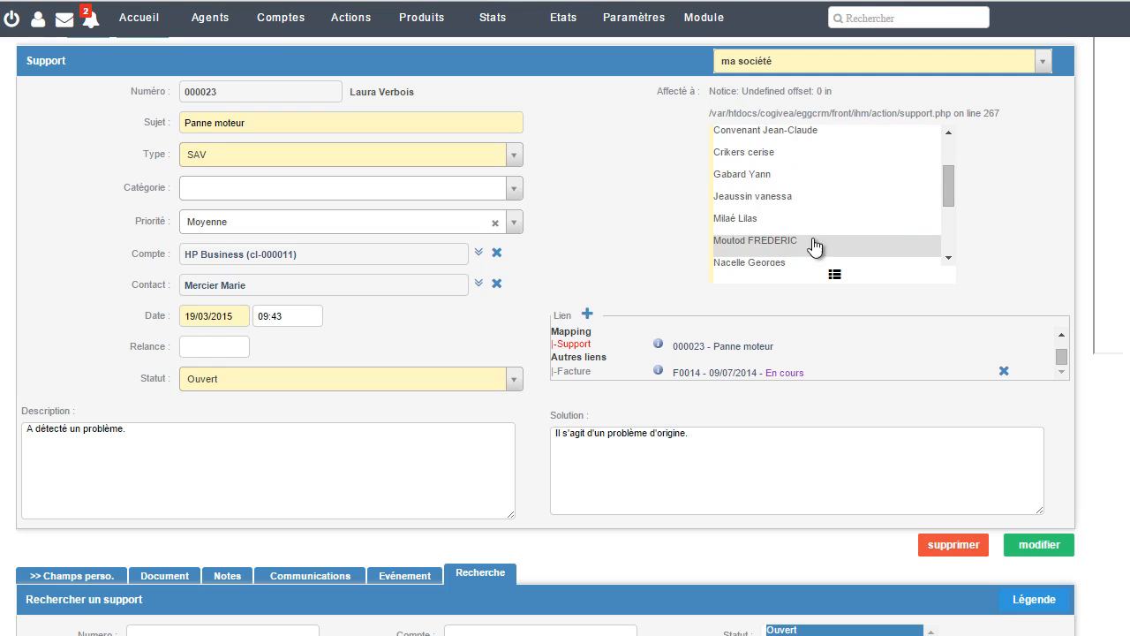
pyautogui.click(780, 203)
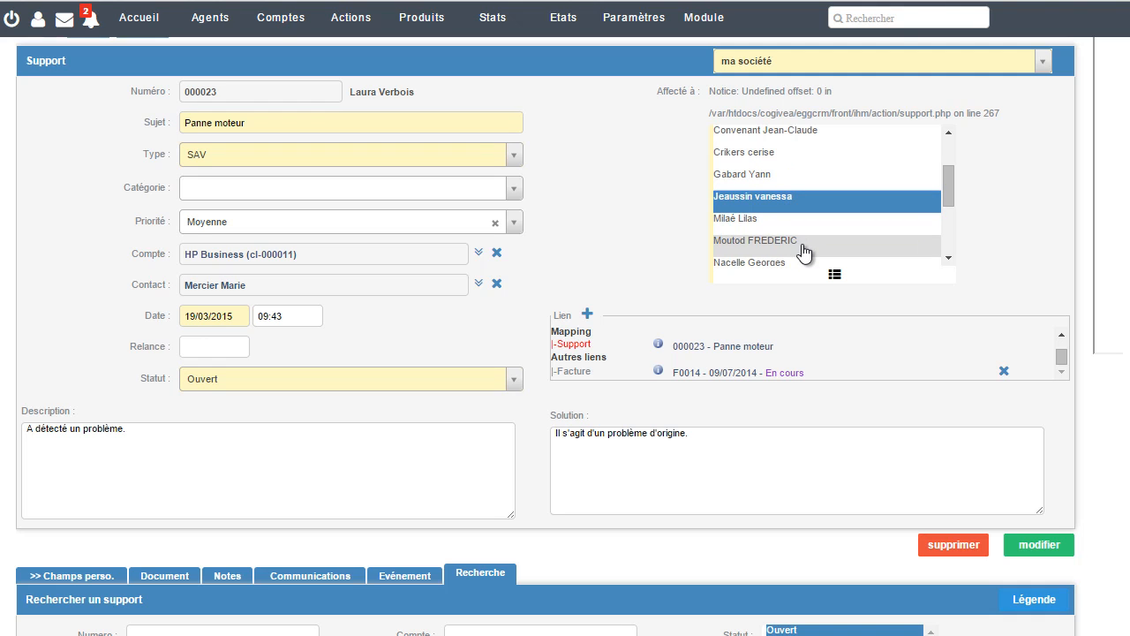
pyautogui.keyDown('ctrl'); pyautogui.click(798, 240); pyautogui.keyUp('ctrl')
pyautogui.scroll(-3, 568, 276)
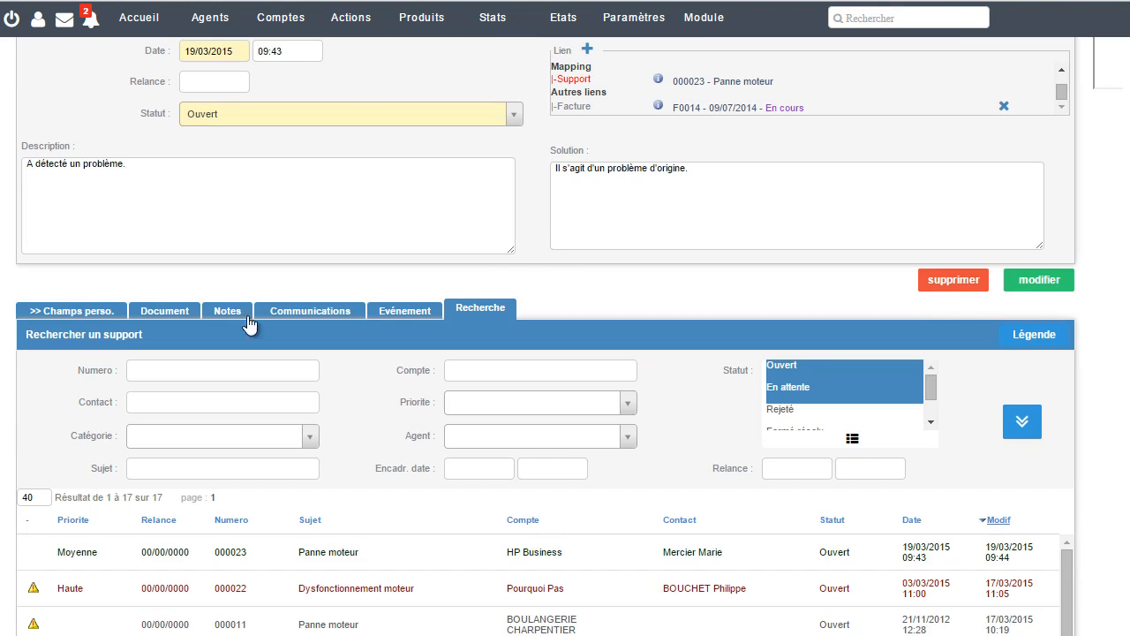
# Attach panne_moteur_droit.jpg from the Personnel folder to the ticket
pyautogui.click(166, 310)
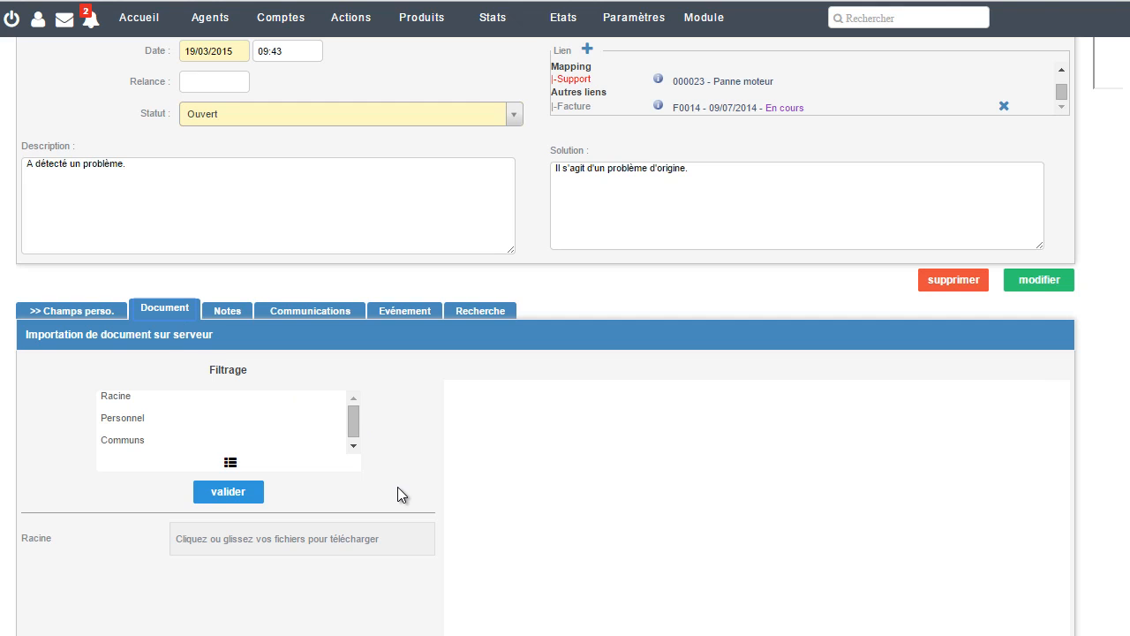
pyautogui.scroll(-1, 397, 487)
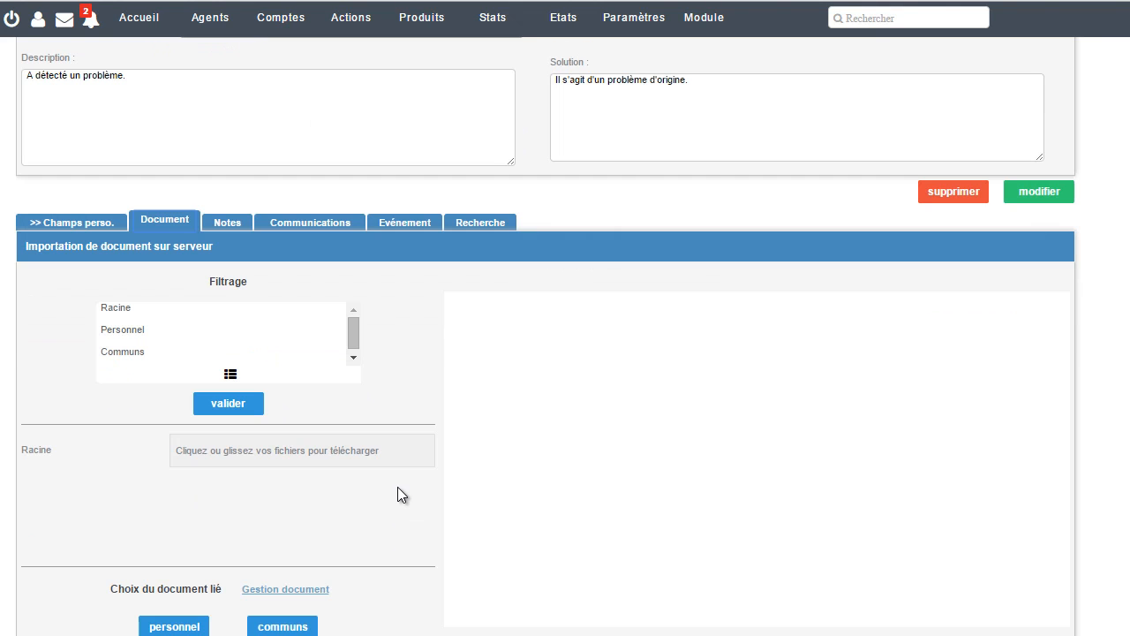
pyautogui.click(187, 624)
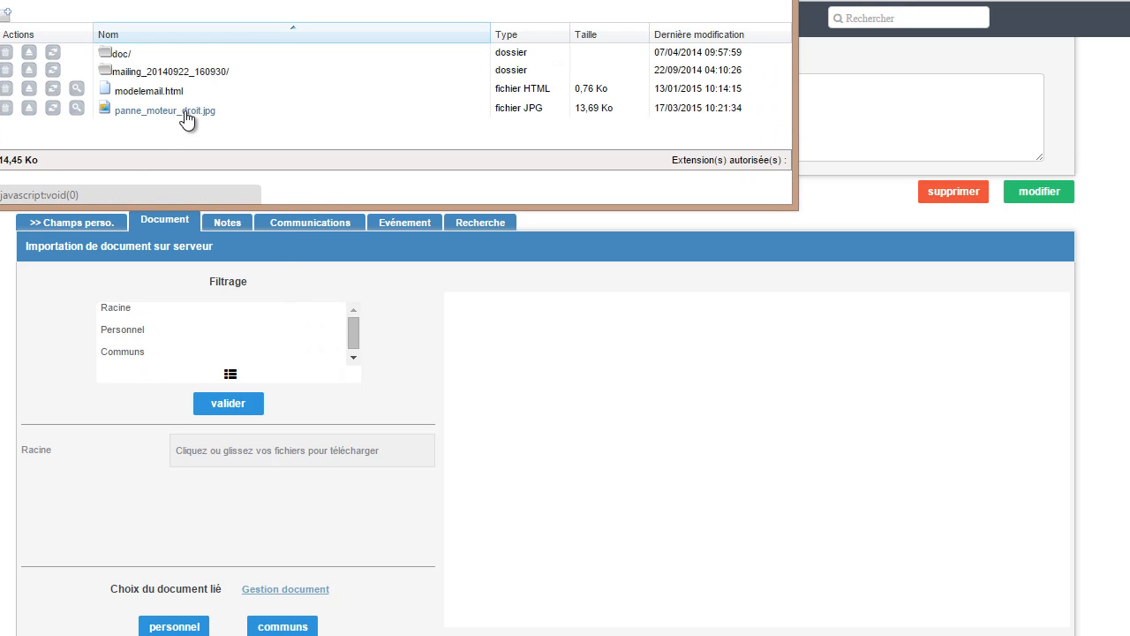
pyautogui.click(184, 110)
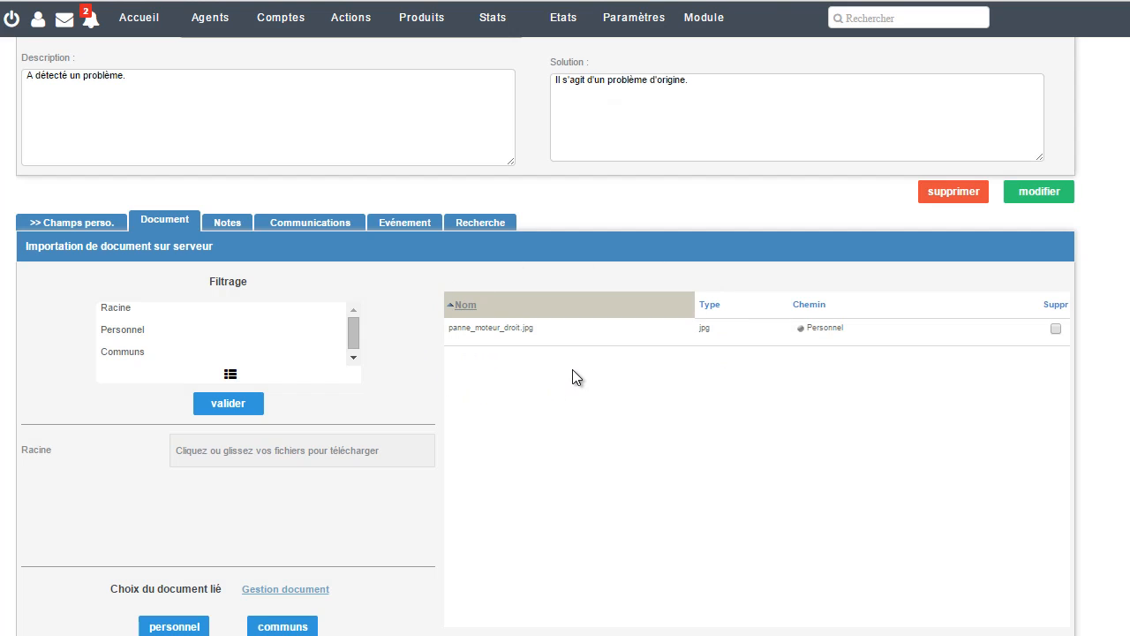
pyautogui.click(224, 224)
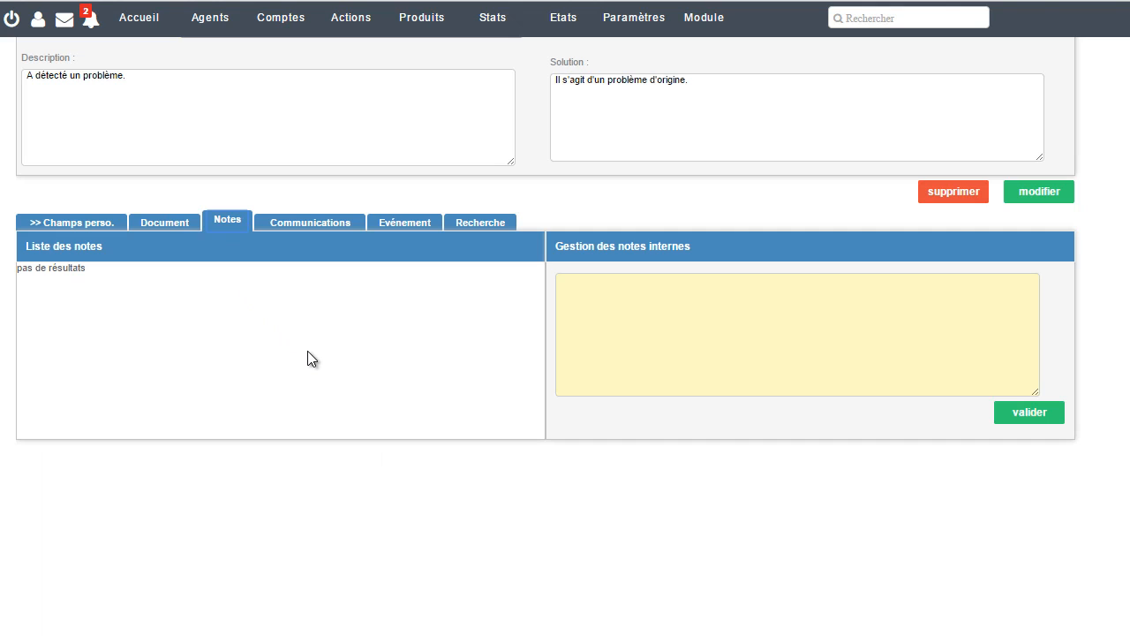
# Add the internal note 'Il s'agit d'une panne à traiter rapidement.'
pyautogui.click(643, 353)
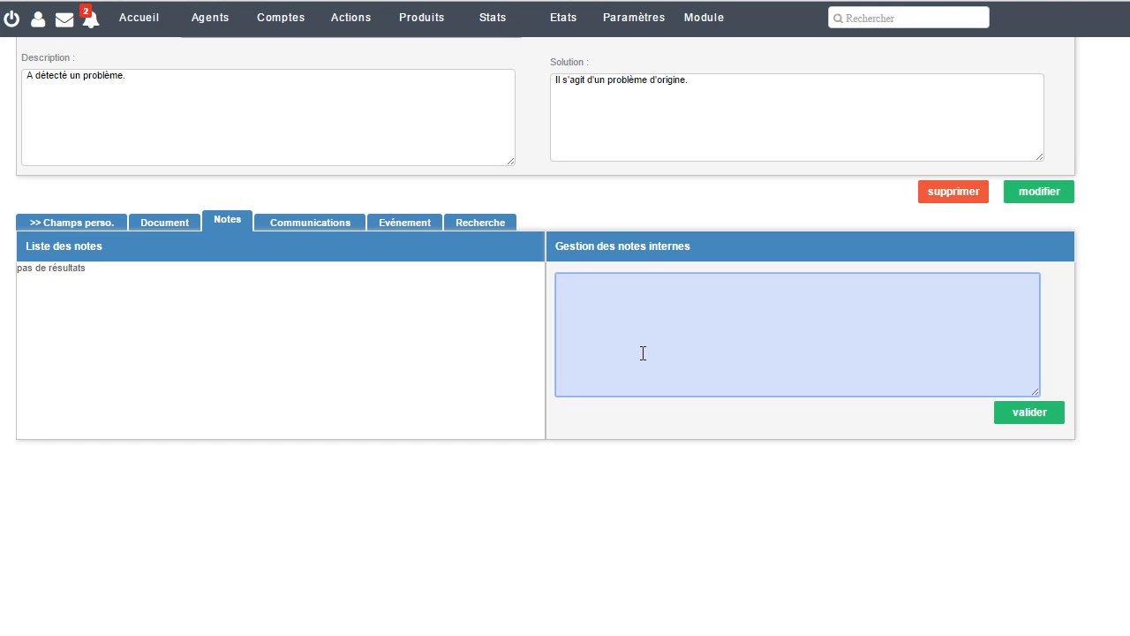
pyautogui.write("Il s'agit d'une panne à traiter rapidement.")
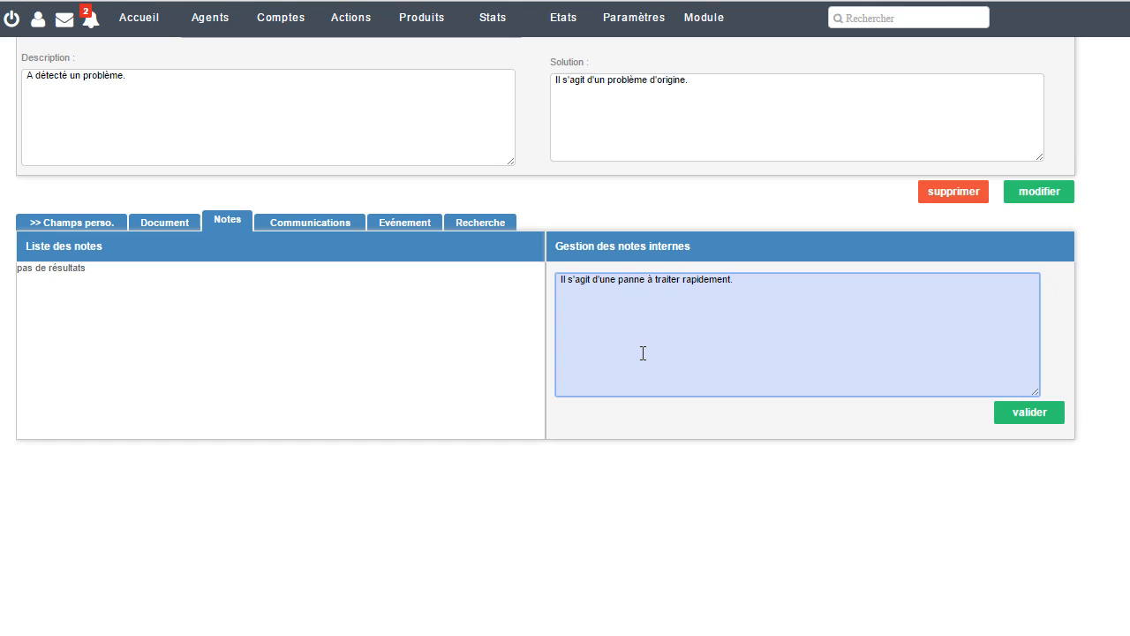
pyautogui.click(1010, 412)
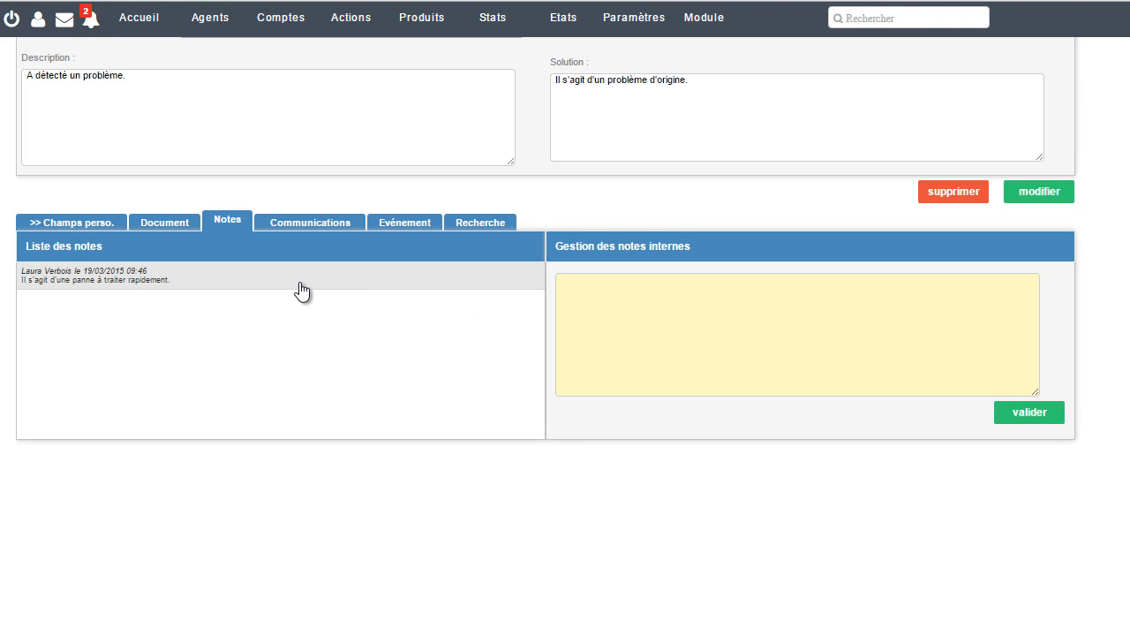
pyautogui.click(315, 226)
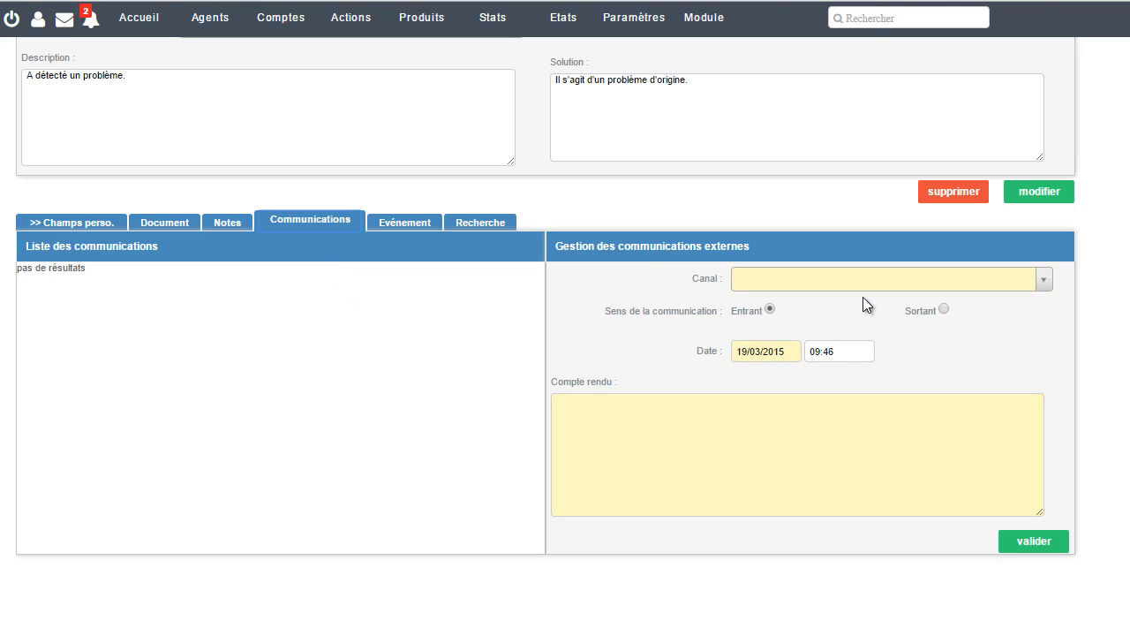
# Log a Téléphone communication with report 'Première utilisation.'
pyautogui.click(1043, 280)
pyautogui.click(981, 300)
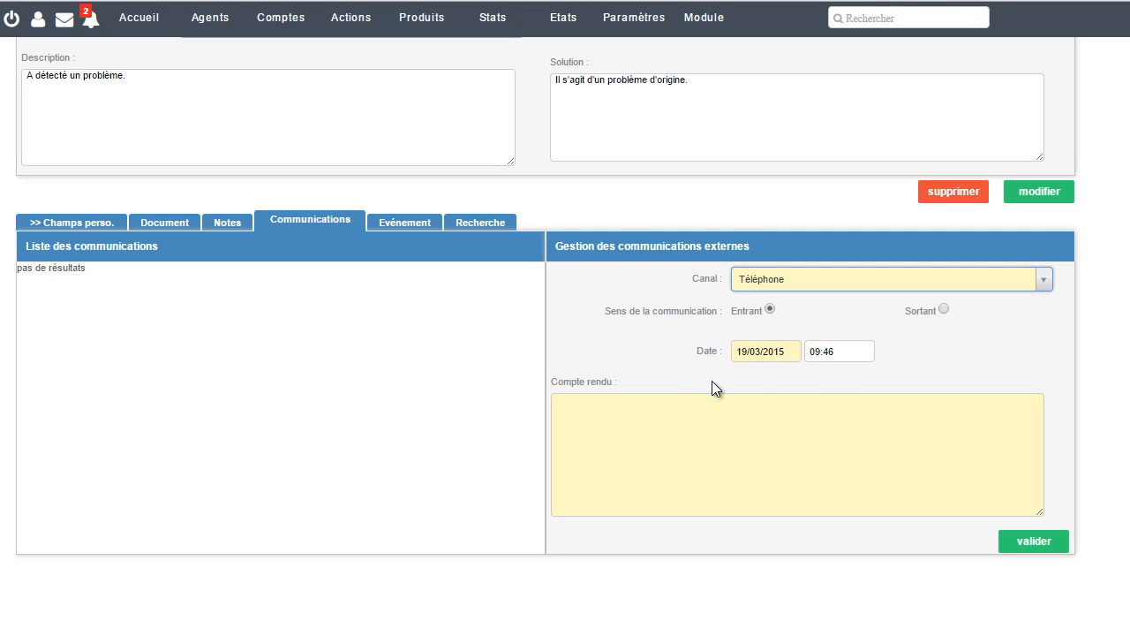
pyautogui.click(616, 429)
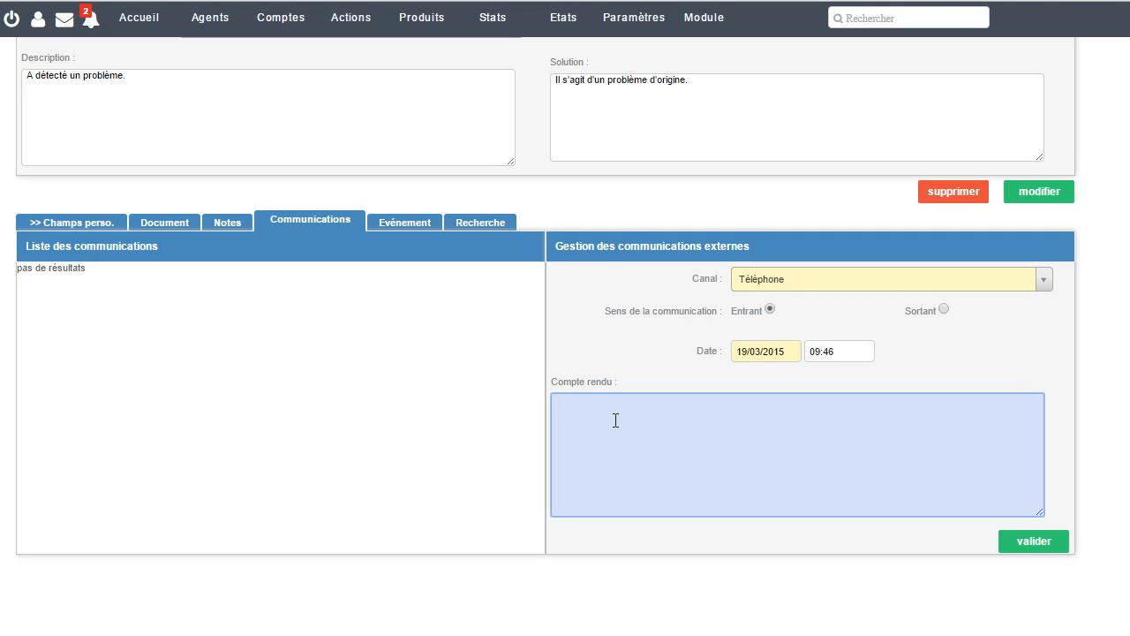
pyautogui.write('Première utilisation.')
pyautogui.click(1006, 541)
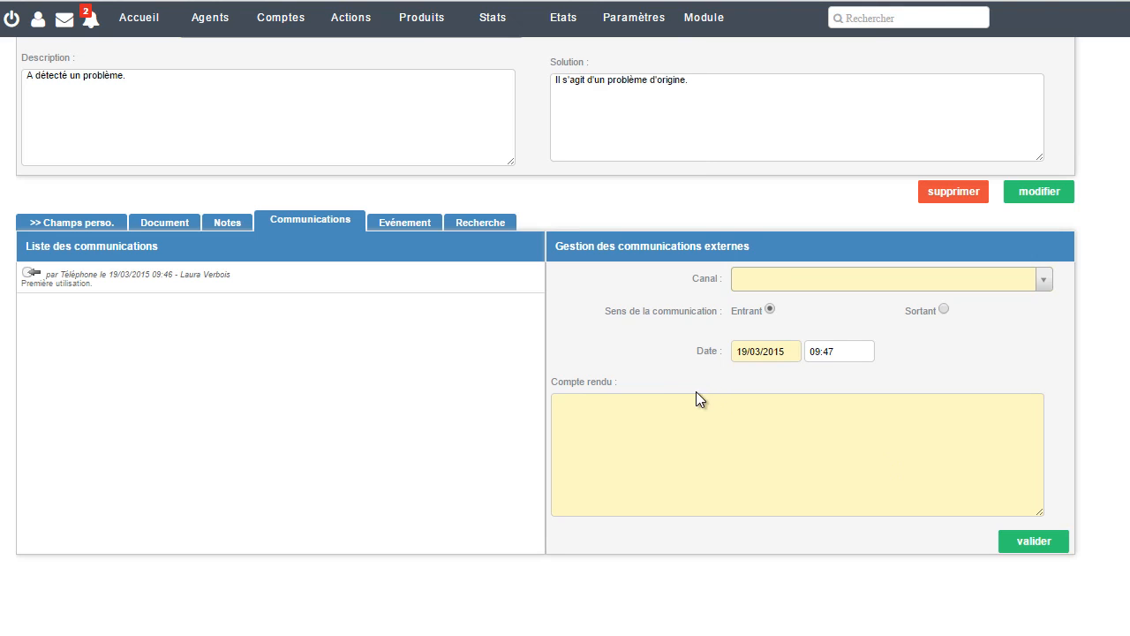
pyautogui.click(406, 221)
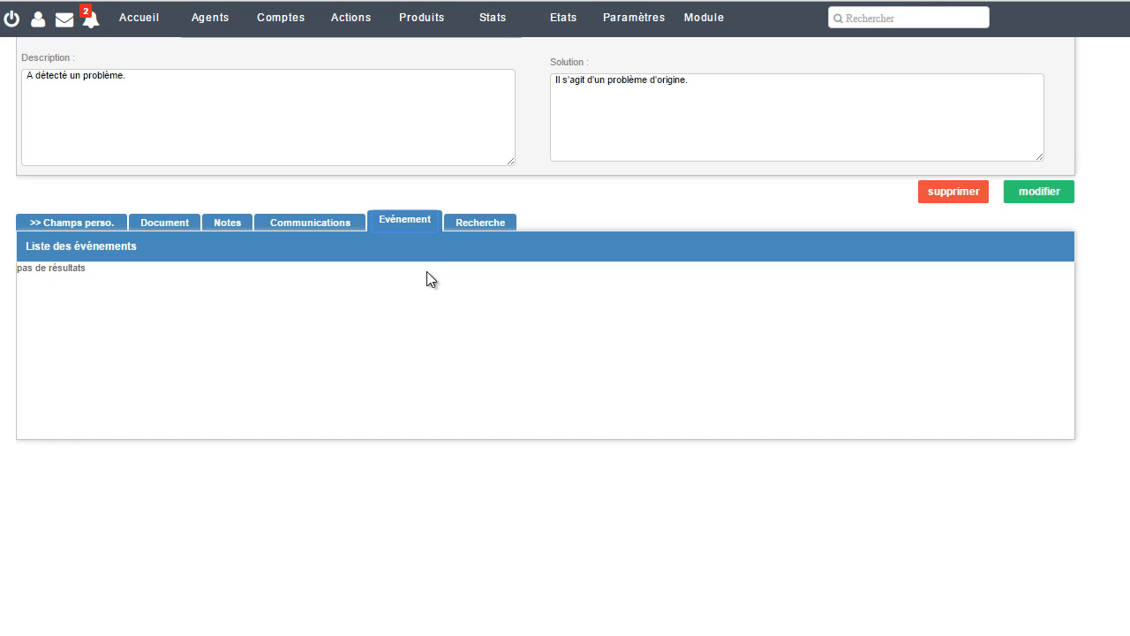
# Filter the support ticket search by Urgente priority, leaving tickets 000012 and 000003
pyautogui.click(474, 228)
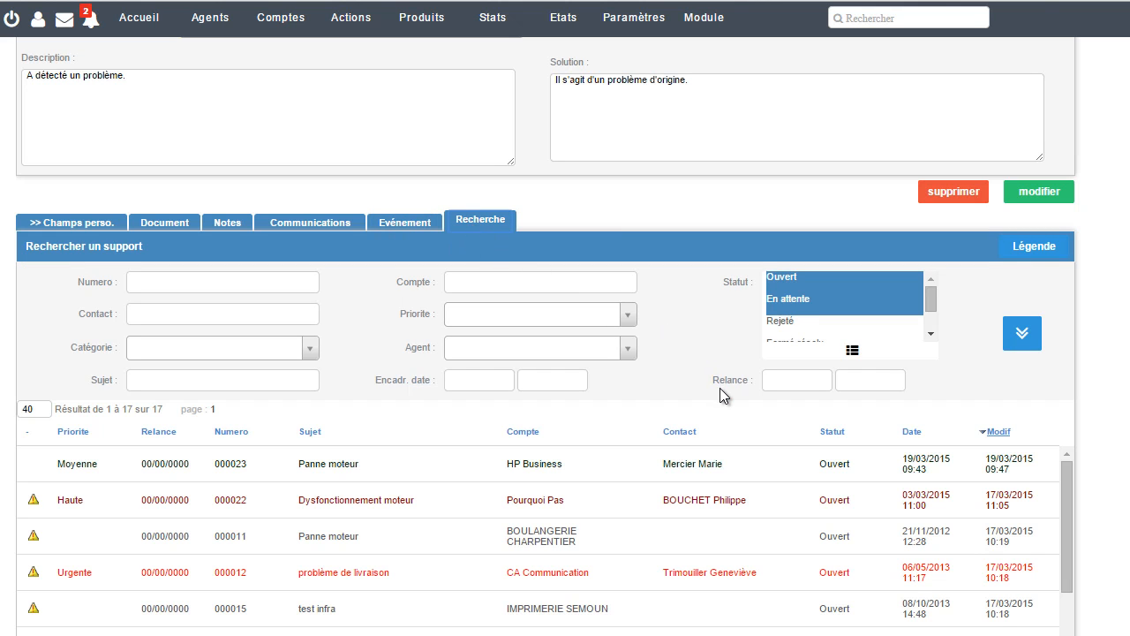
pyautogui.scroll(-1, 719, 388)
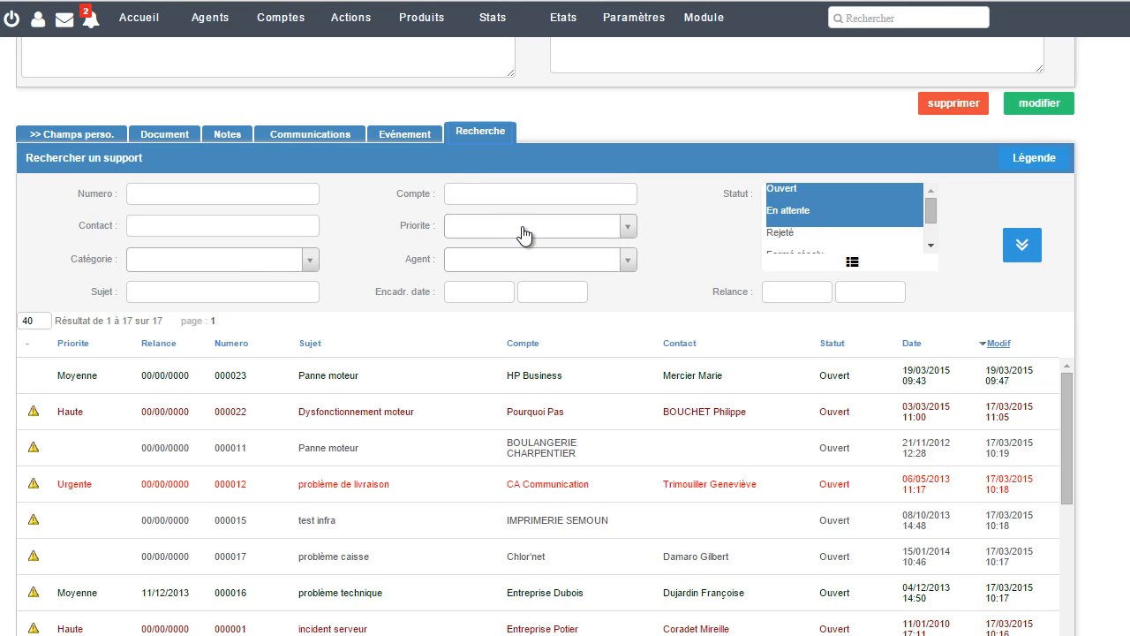
pyautogui.click(630, 229)
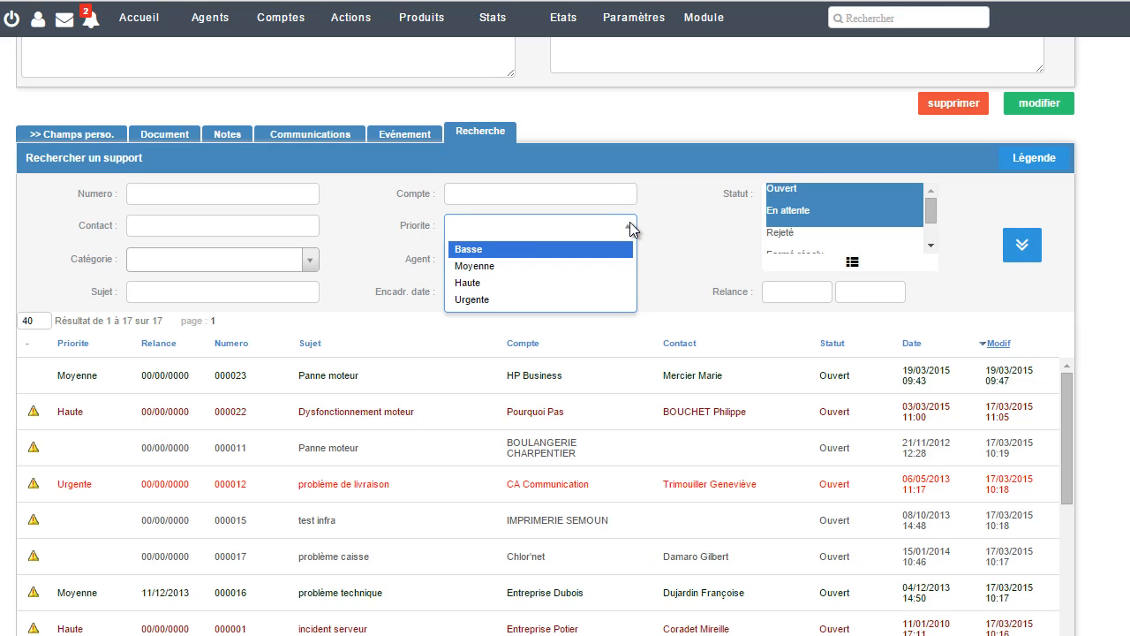
pyautogui.click(614, 299)
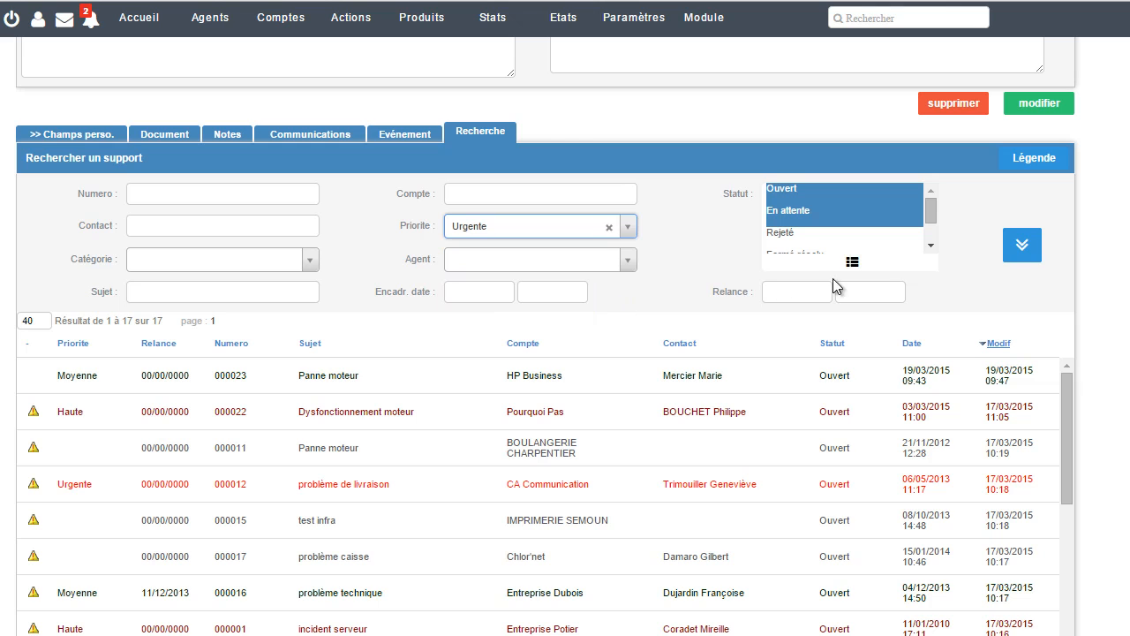
pyautogui.click(1021, 251)
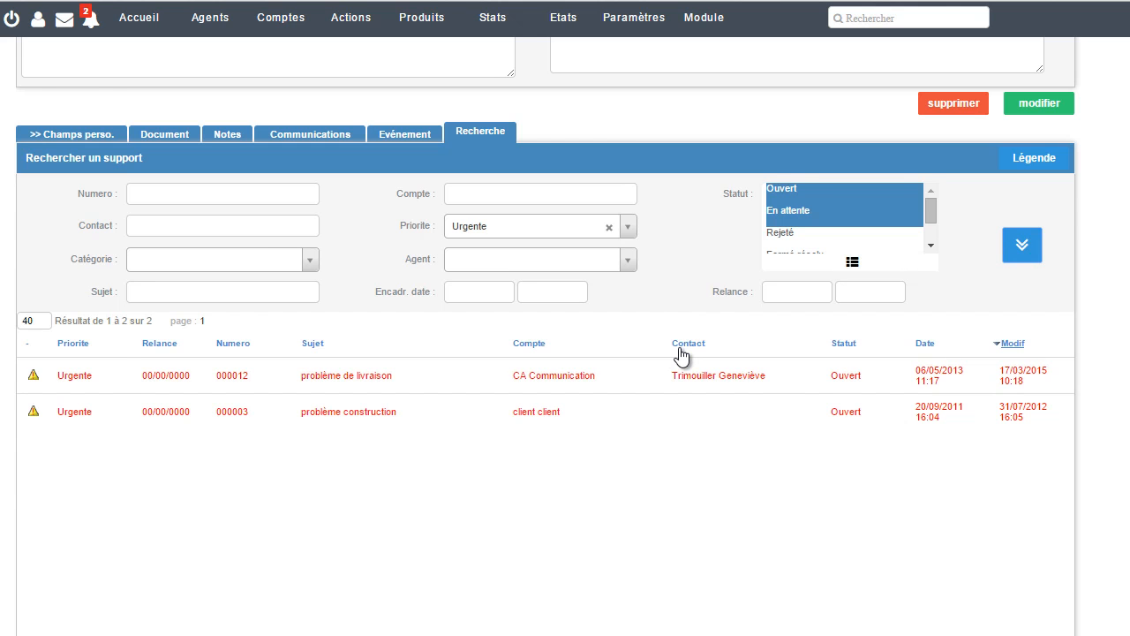
pyautogui.scroll(3, 679, 353)
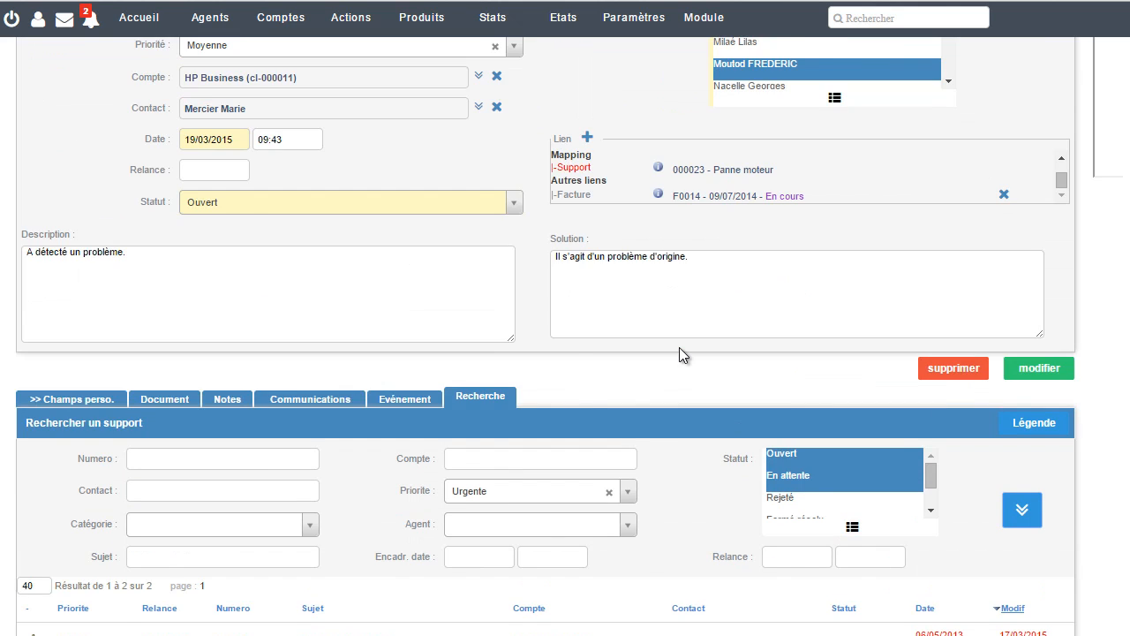
# Scroll back to the top of the support ticket record
pyautogui.scroll(2, 679, 347)
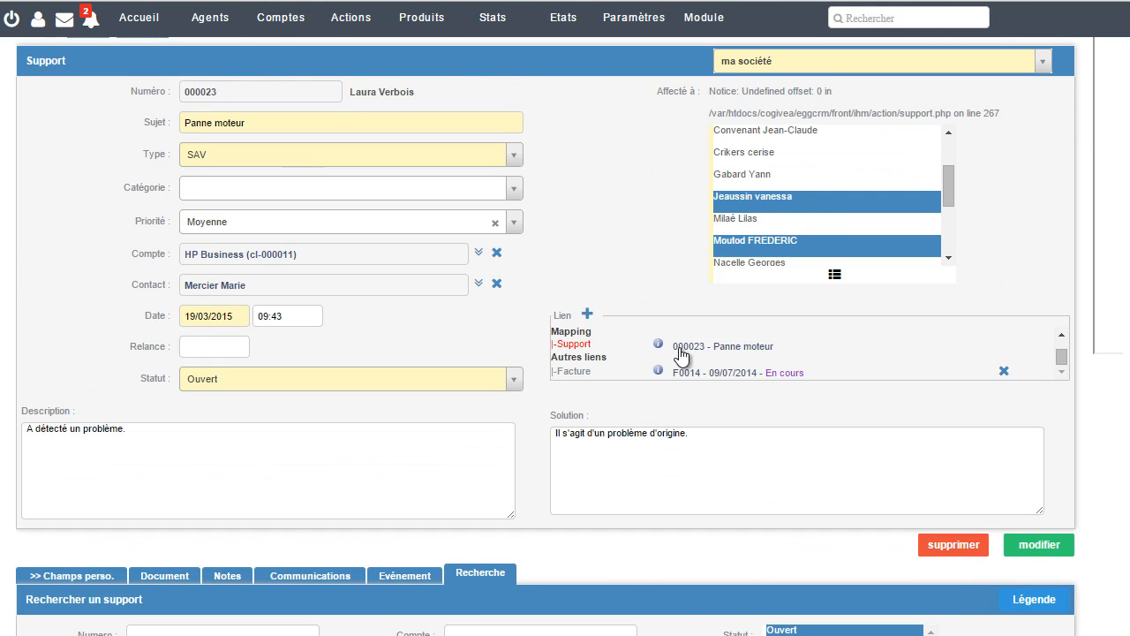
pyautogui.scroll(1, 680, 349)
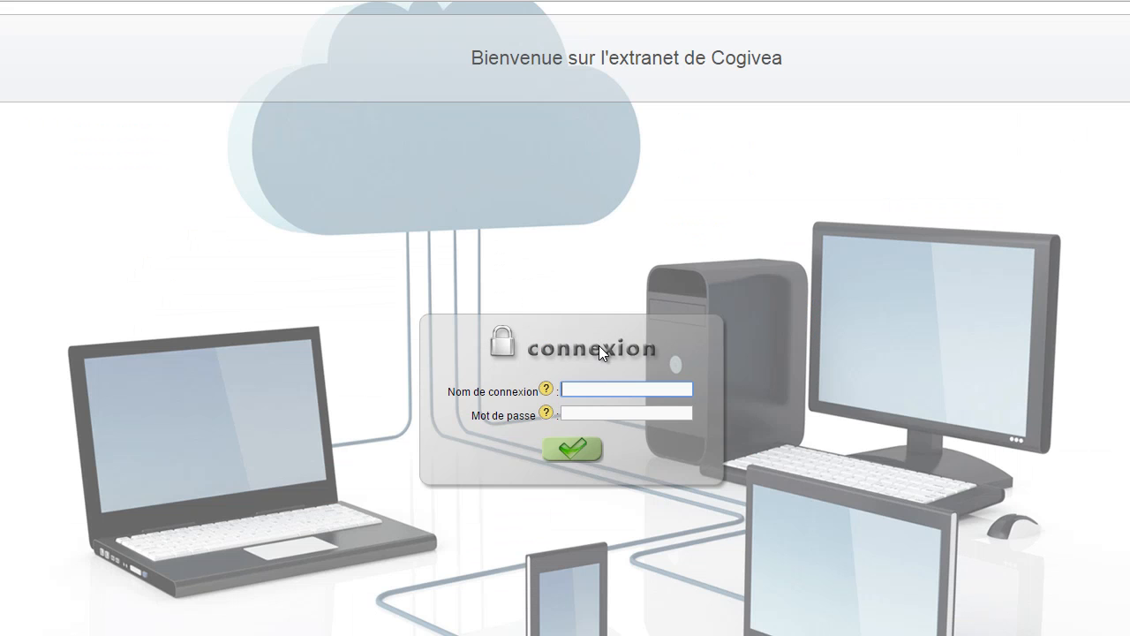
# Log into the extranet with the customer's login name and password
pyautogui.click(603, 389)
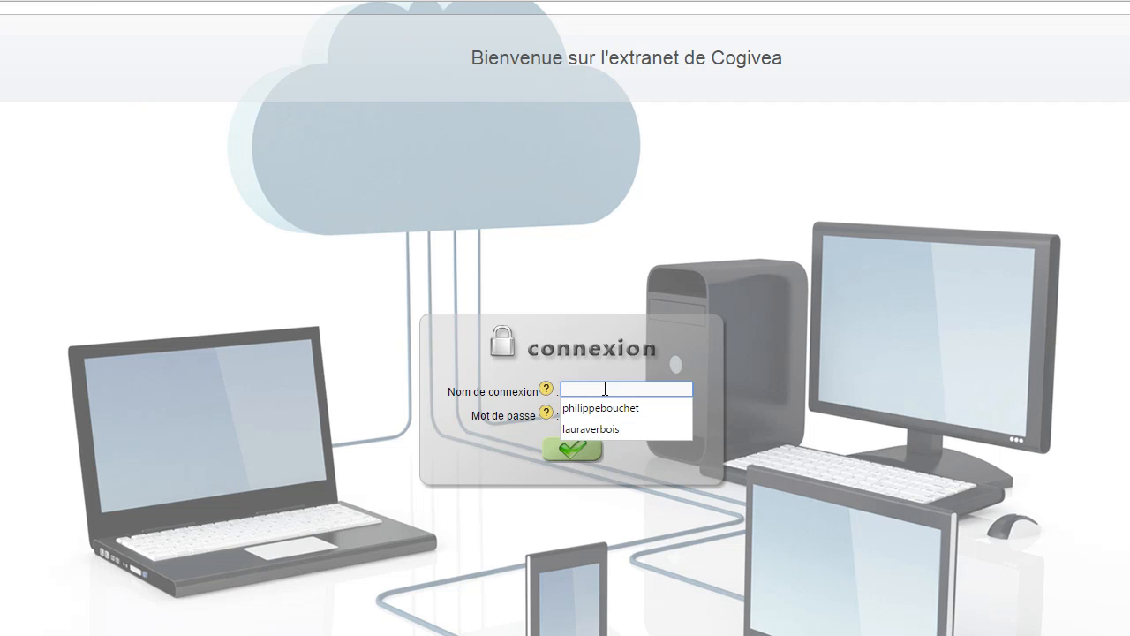
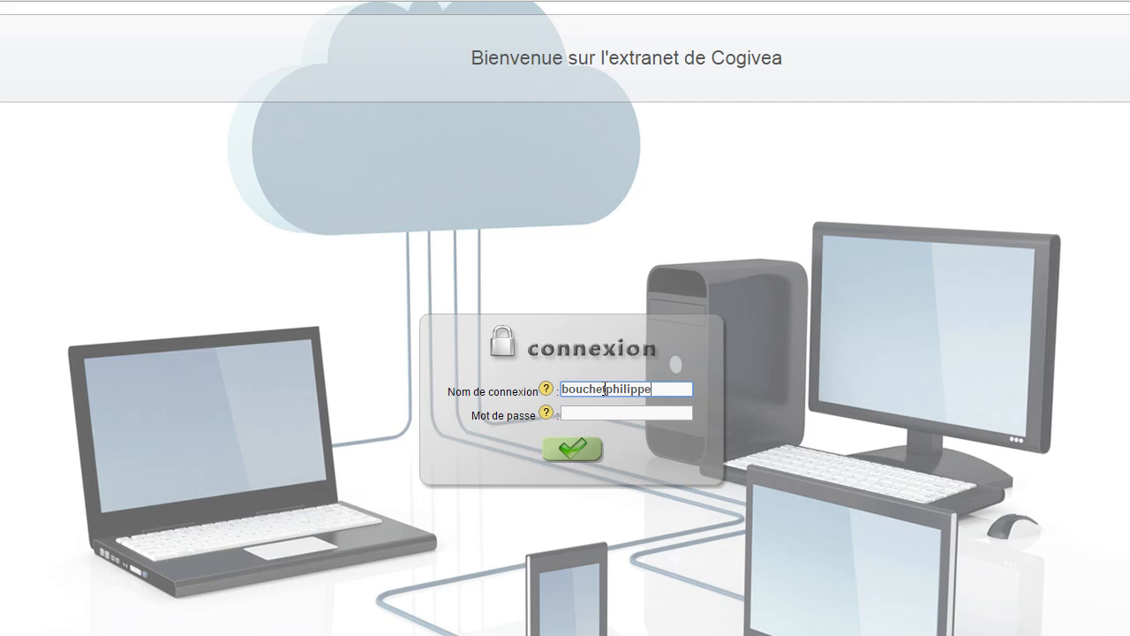
pyautogui.press('Tab')
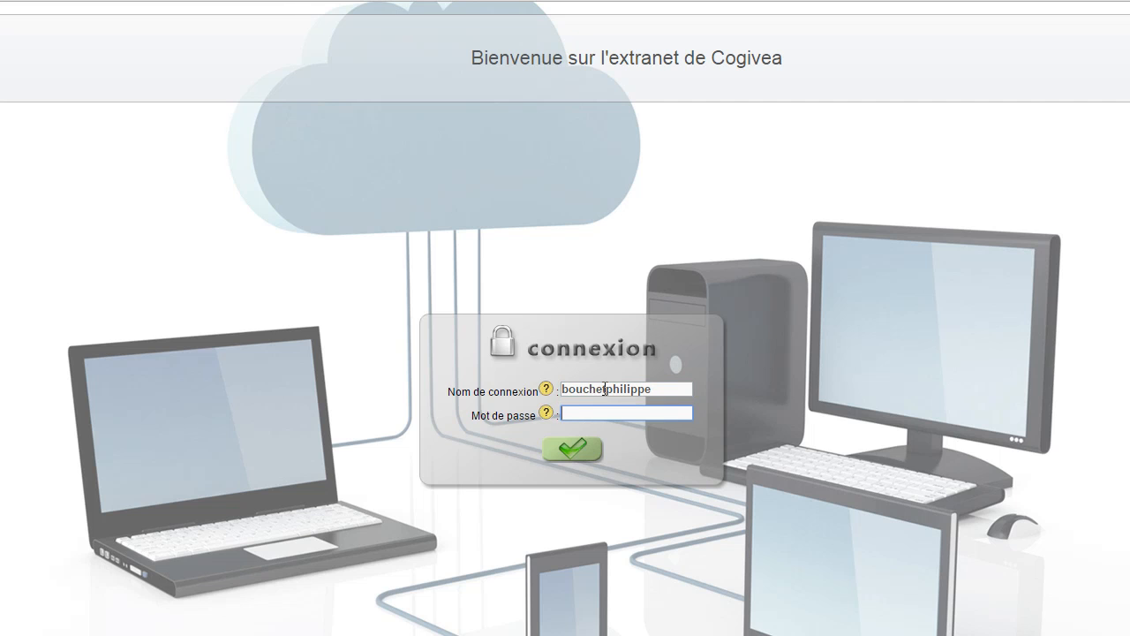
pyautogui.write('********')
pyautogui.press('Return')
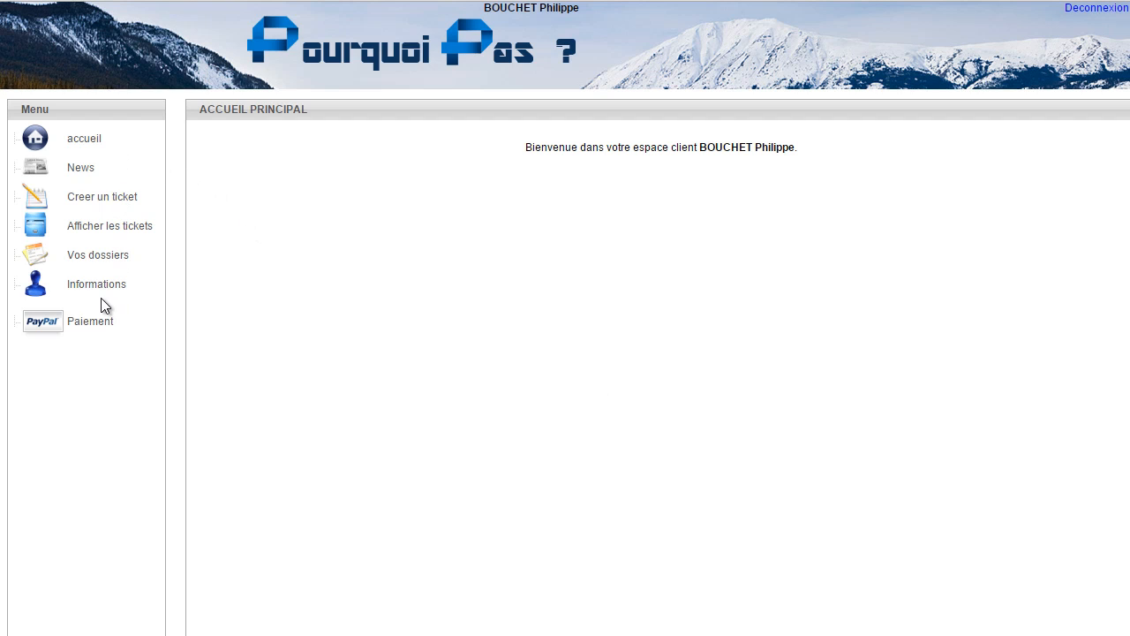
# Read the Fermeture d'été news article, then bring up the blank new-ticket form
pyautogui.click(80, 168)
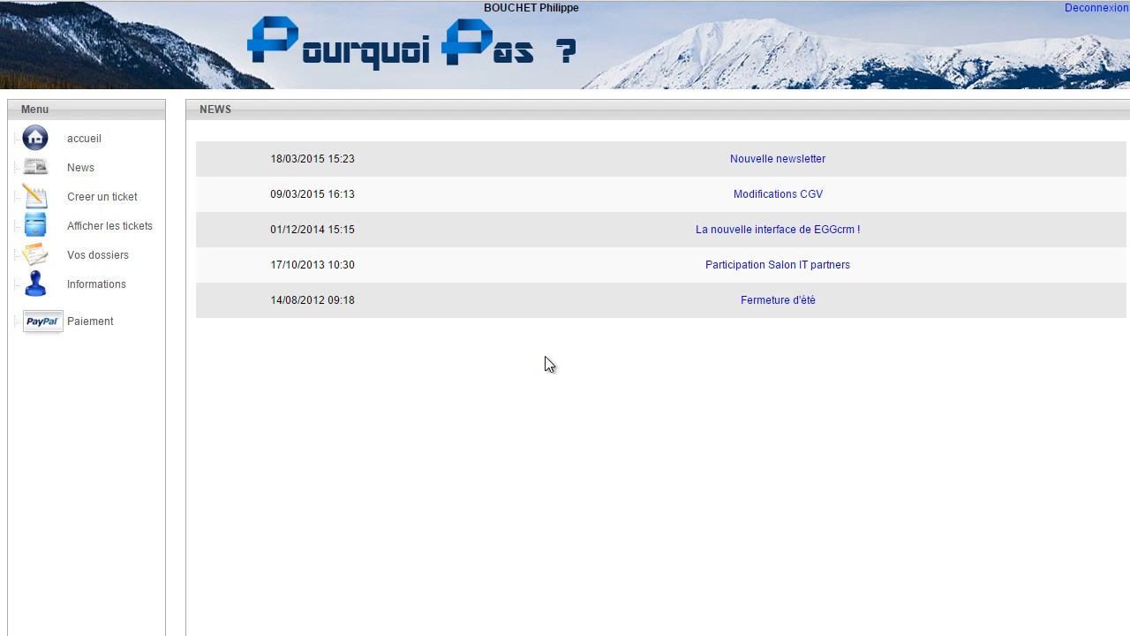
pyautogui.click(812, 301)
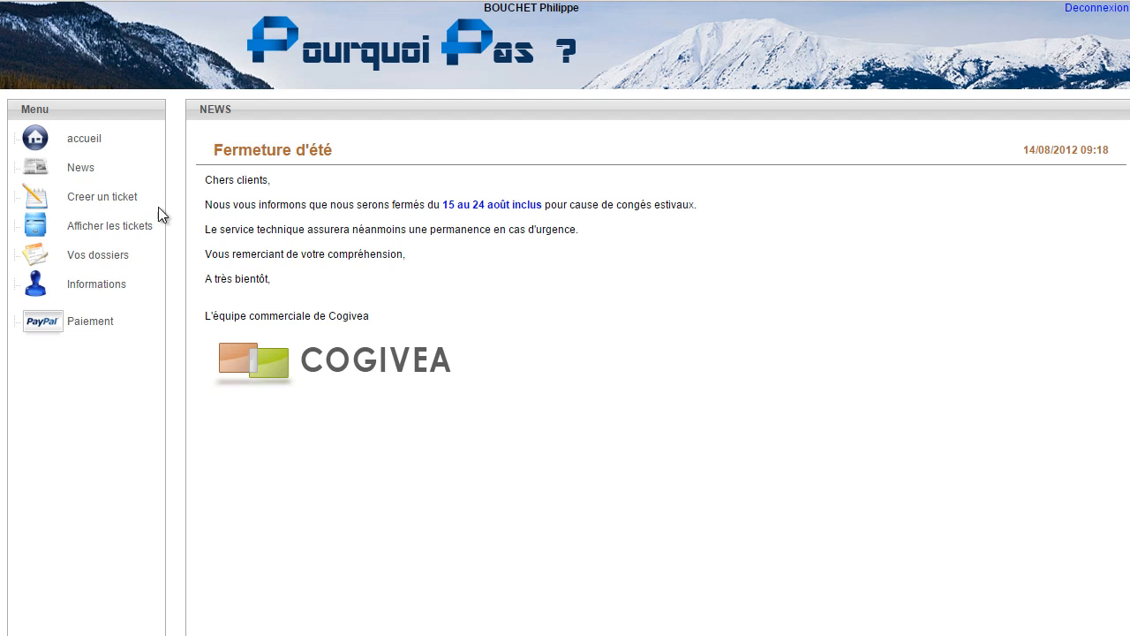
pyautogui.click(117, 202)
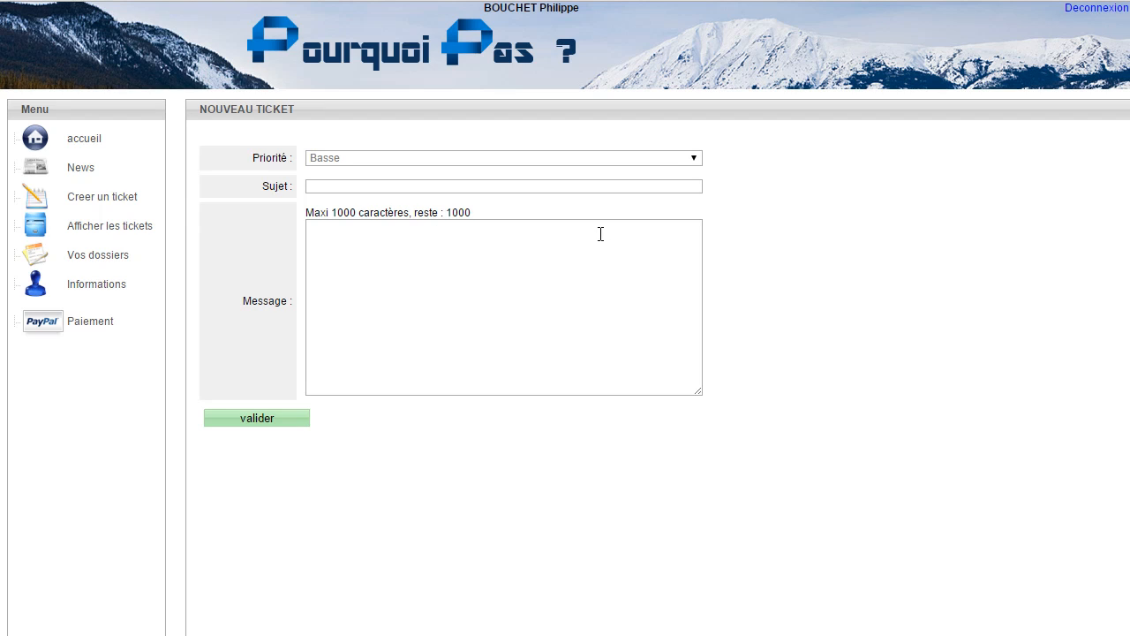
# Try the Sujet and Message fields, then list tickets, including 000022 'Dysfonctionnement moteur'
pyautogui.click(583, 187)
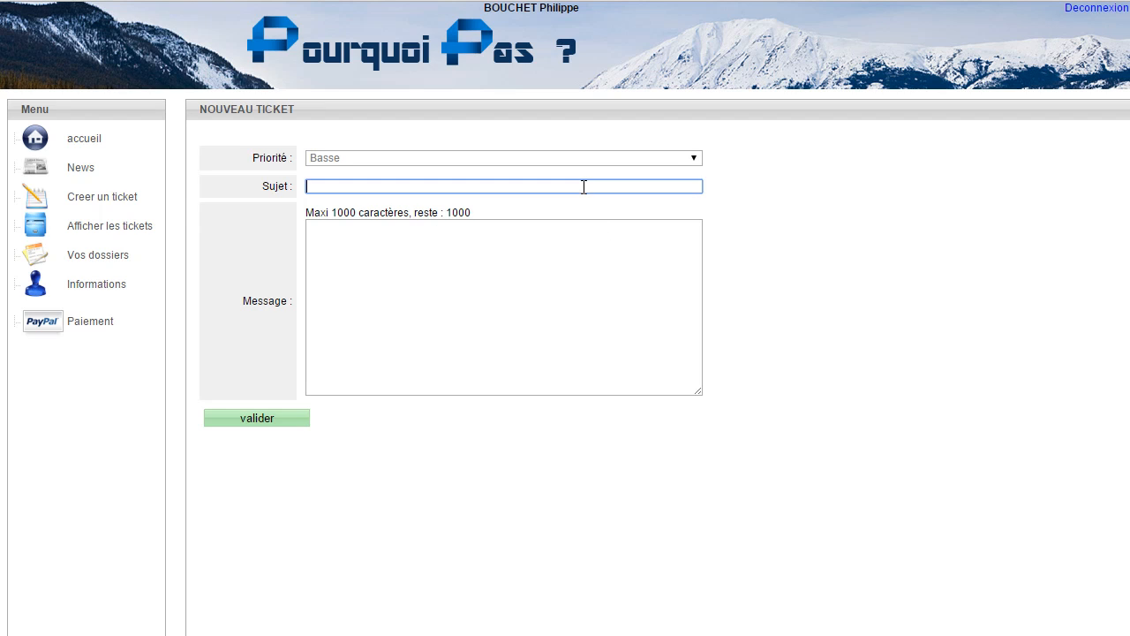
pyautogui.click(355, 263)
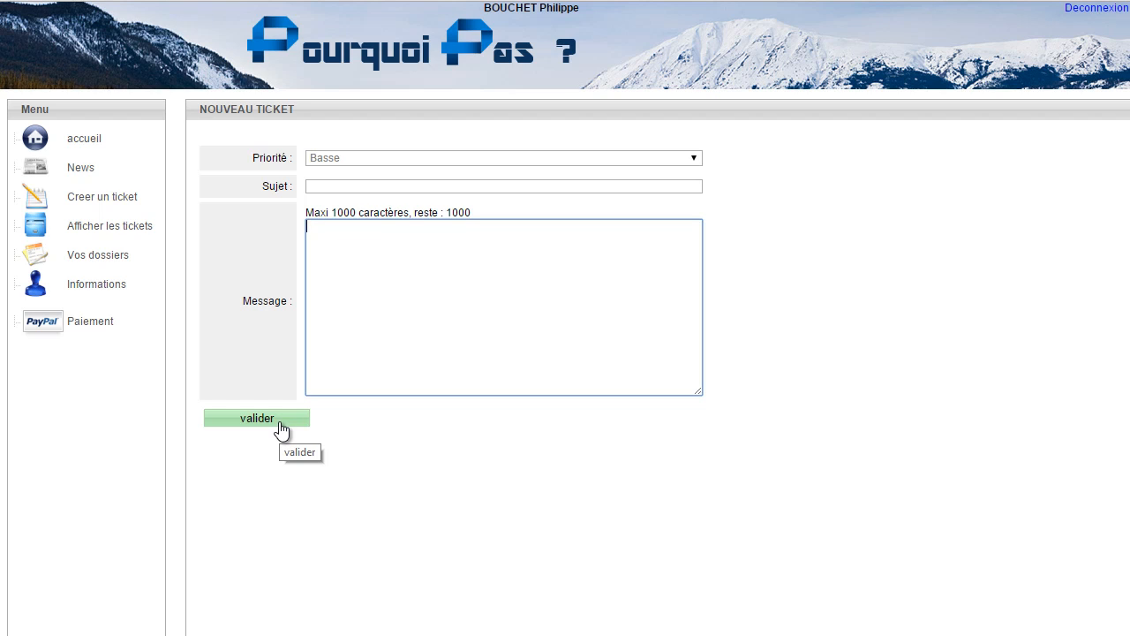
pyautogui.click(139, 235)
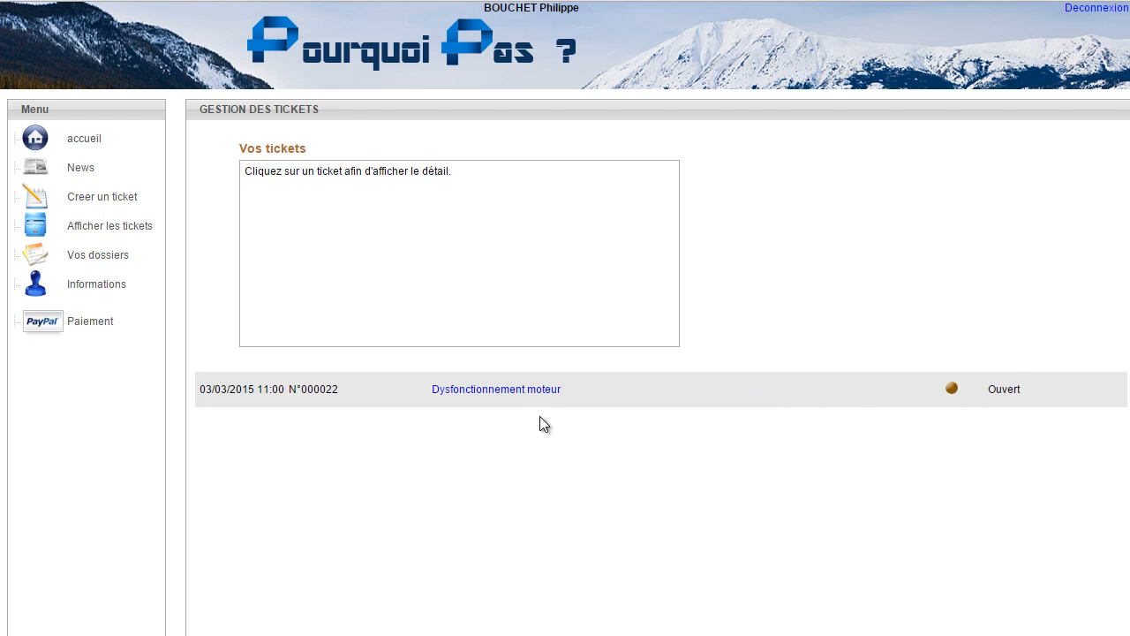
# View the Dysfonctionnement moteur ticket thread, then the Vos dossiers page with two Casque audio invoices
pyautogui.click(515, 388)
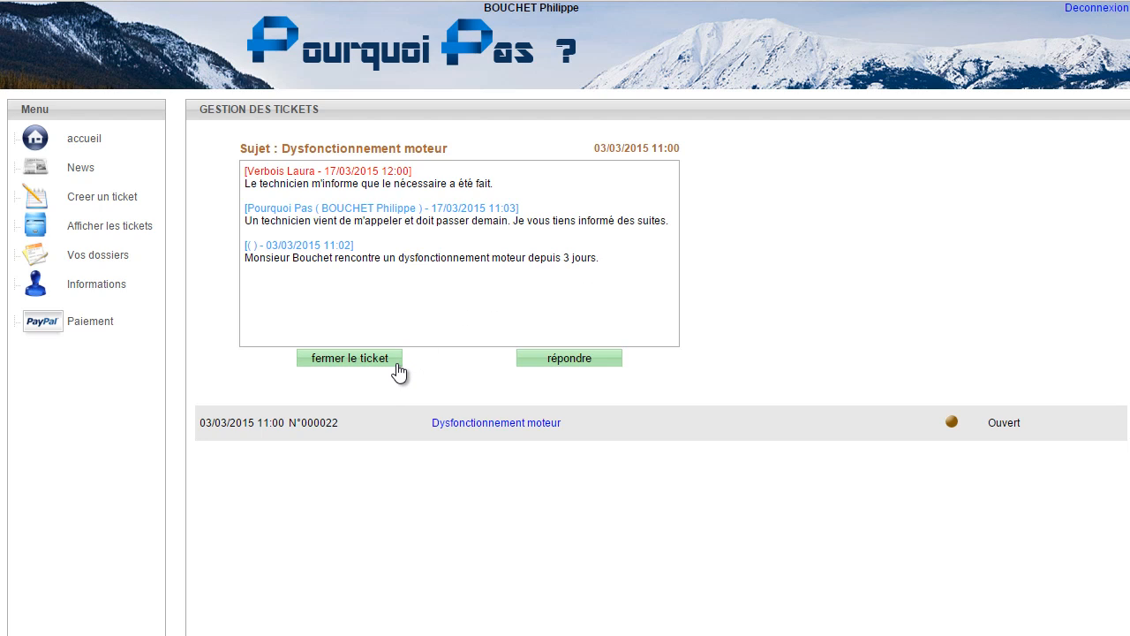
pyautogui.click(115, 256)
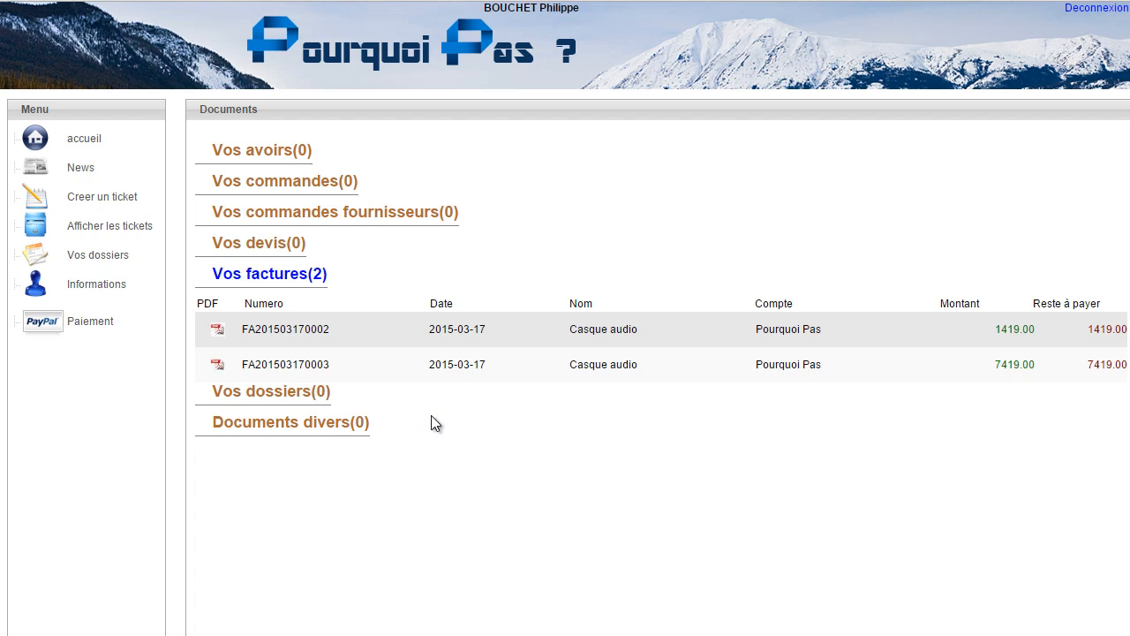
# Open the customer's Informations page in the extranet
pyautogui.click(111, 293)
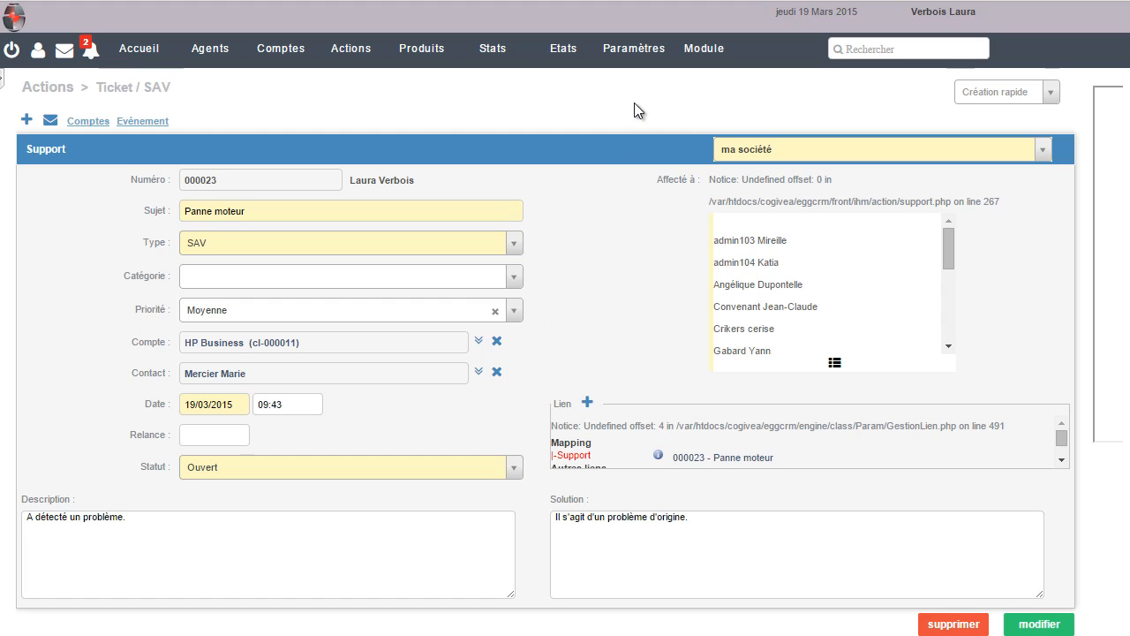
# Go to Paramètres > Paramètres généraux > Gestion extranet
pyautogui.click(654, 56)
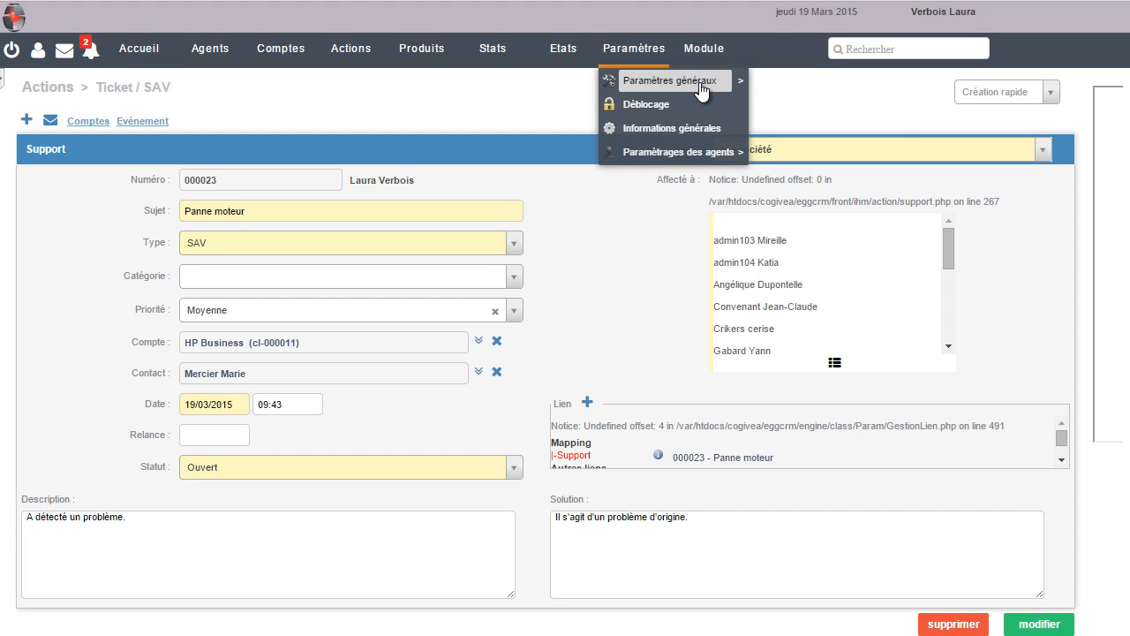
pyautogui.moveTo(740, 84)
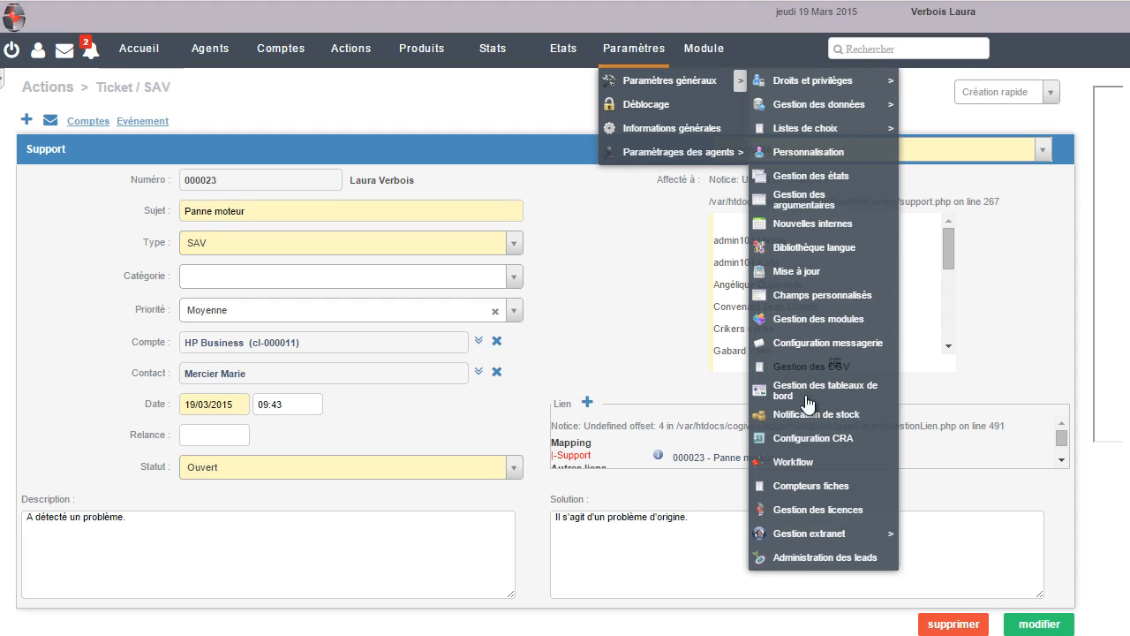
pyautogui.click(850, 548)
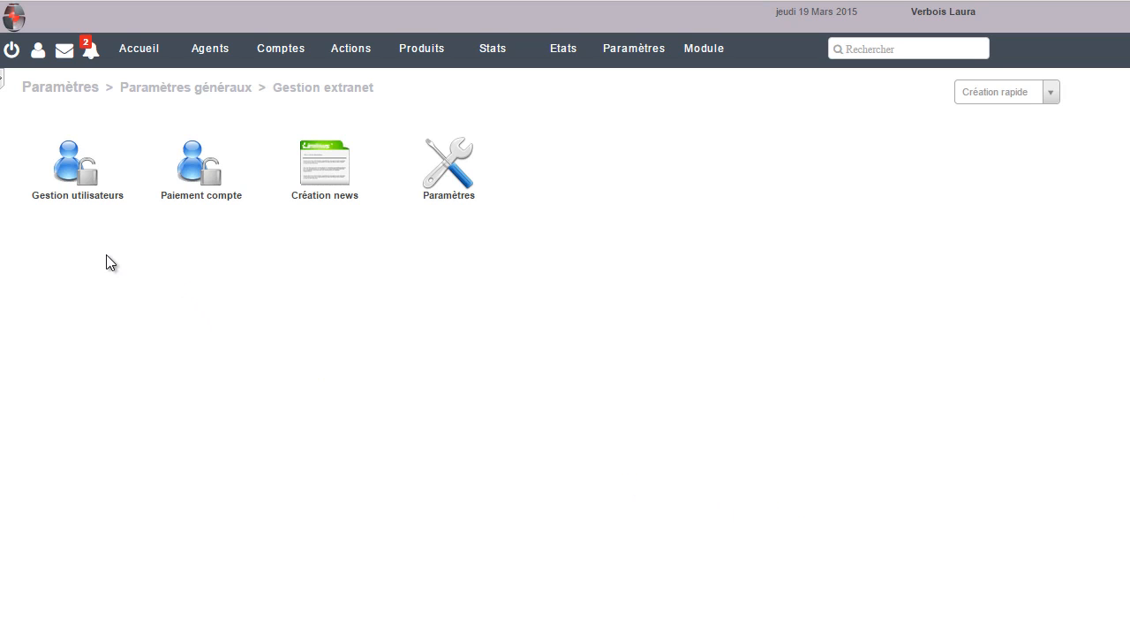
# In Gestion utilisateurs, search the contact by surname and select them for a new login
pyautogui.click(78, 184)
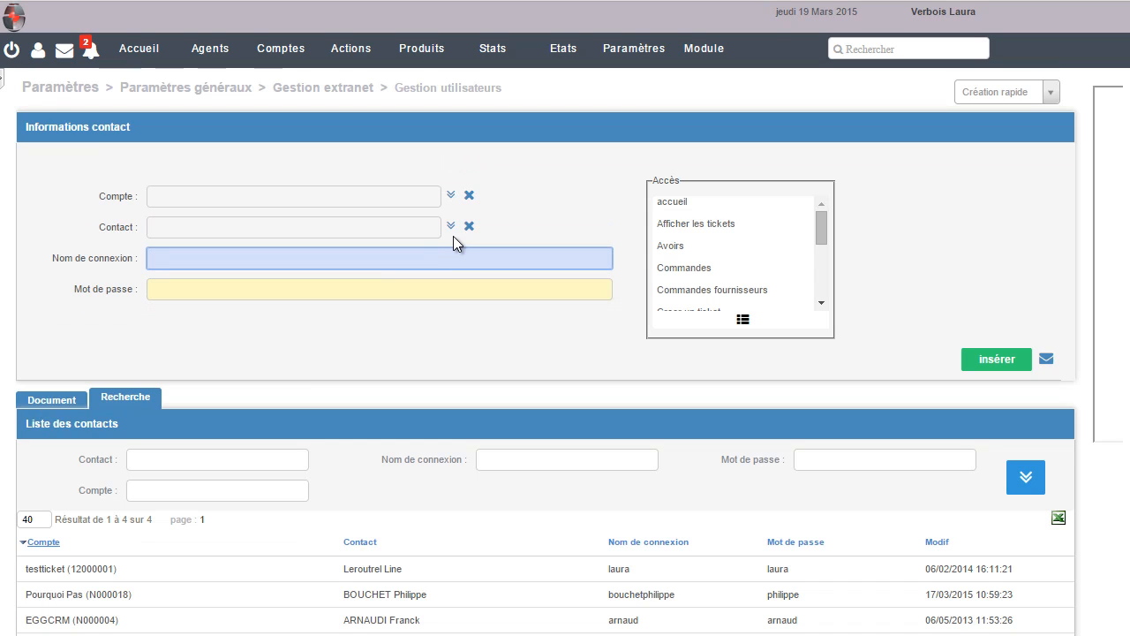
pyautogui.click(450, 225)
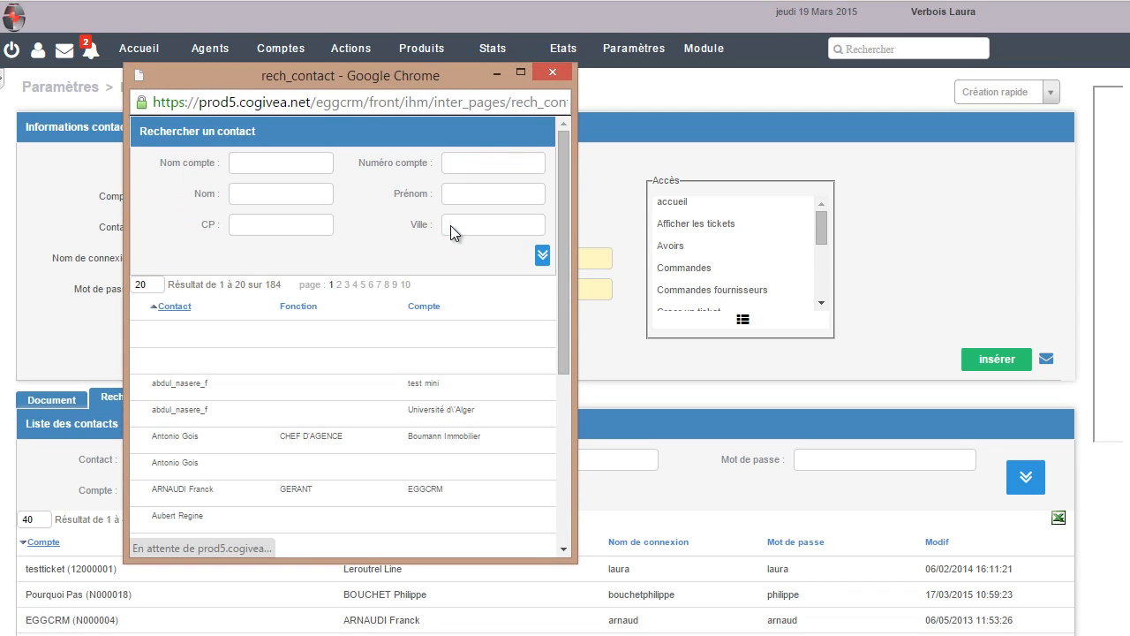
pyautogui.click(283, 198)
pyautogui.write('d')
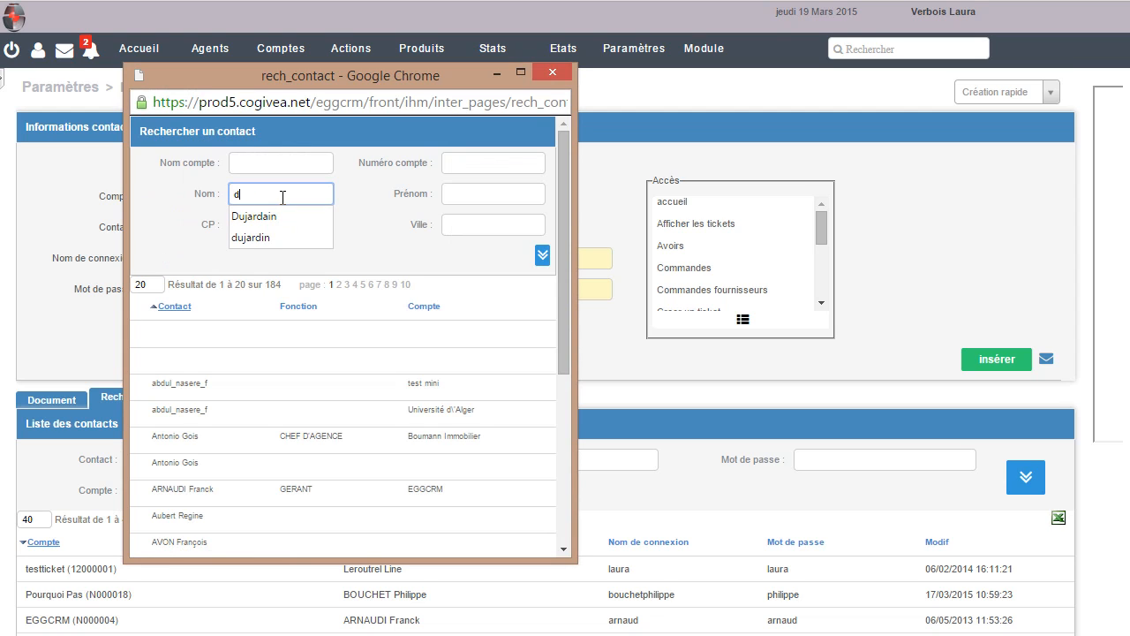
pyautogui.write('ujardin')
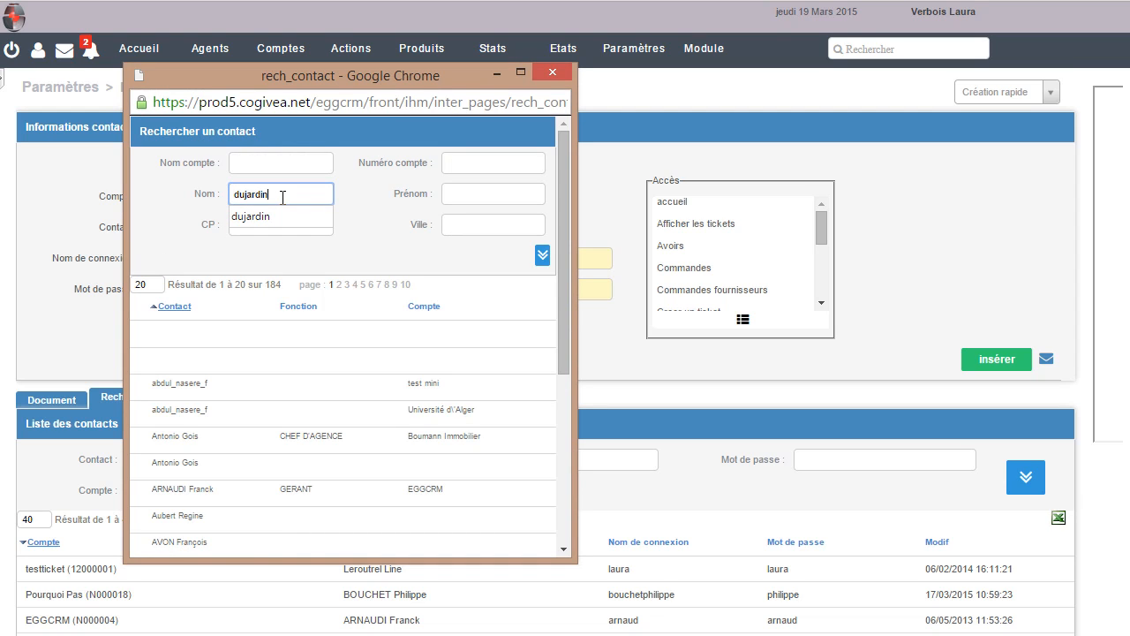
pyautogui.click(288, 216)
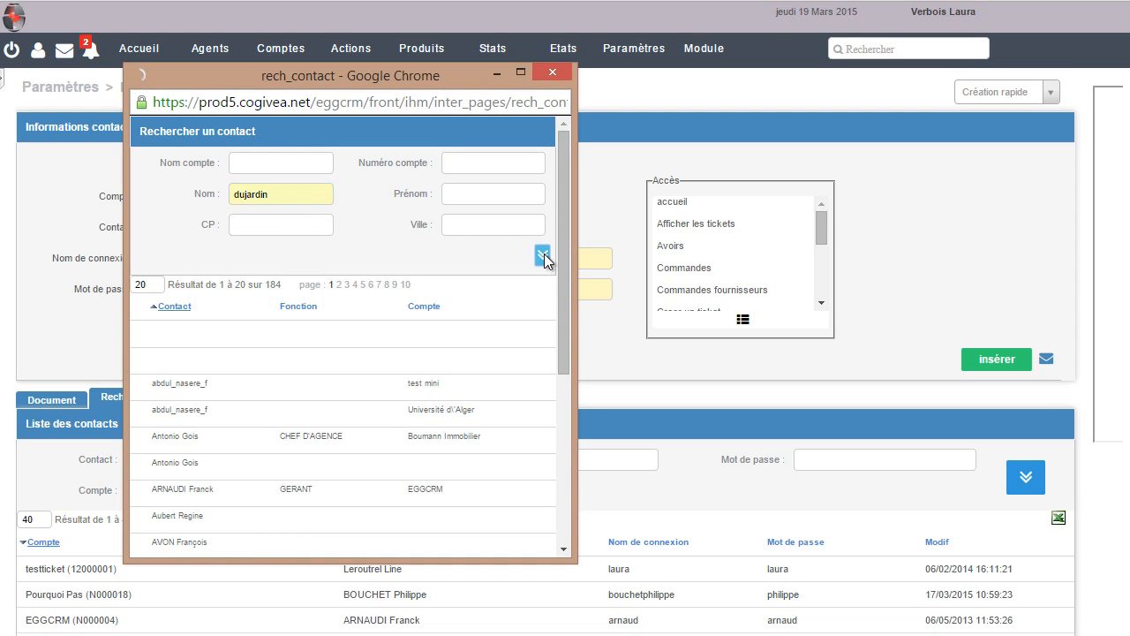
pyautogui.click(544, 254)
pyautogui.click(339, 327)
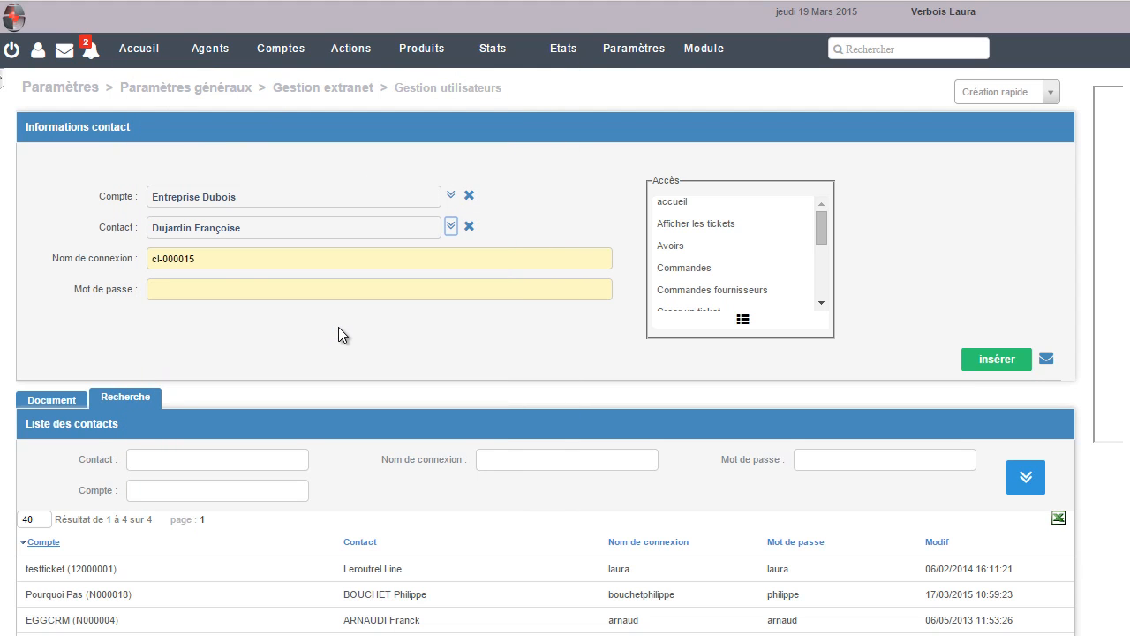
# Replace the generated login name and enter the contact's password
pyautogui.moveTo(212, 259); pyautogui.dragTo(132, 256)
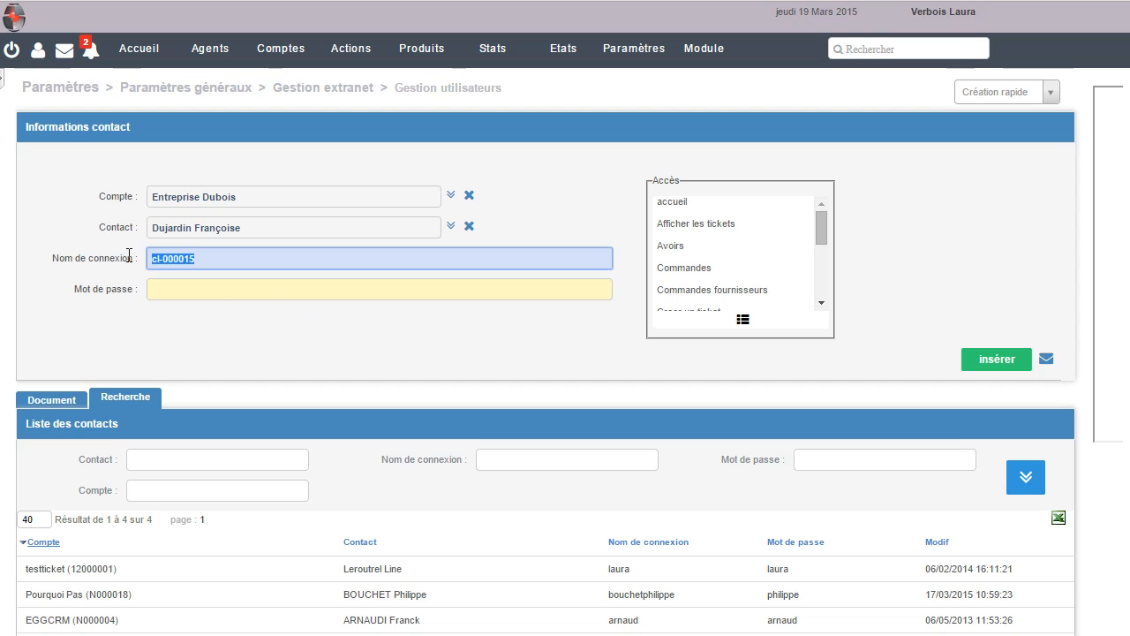
pyautogui.press('BackSpace')
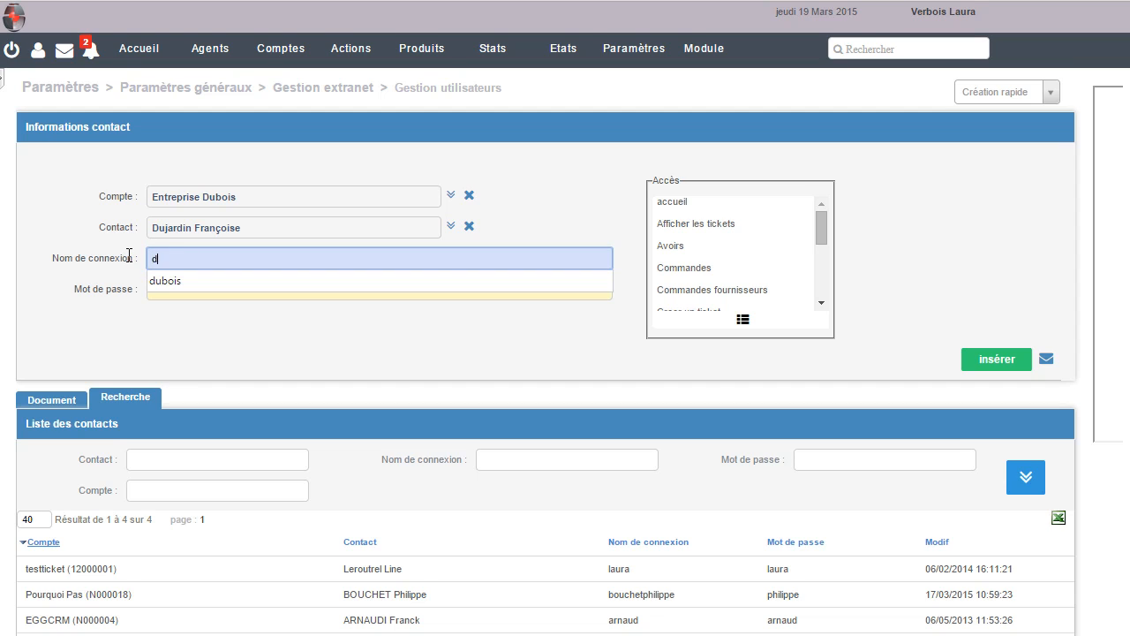
pyautogui.press('Tab')
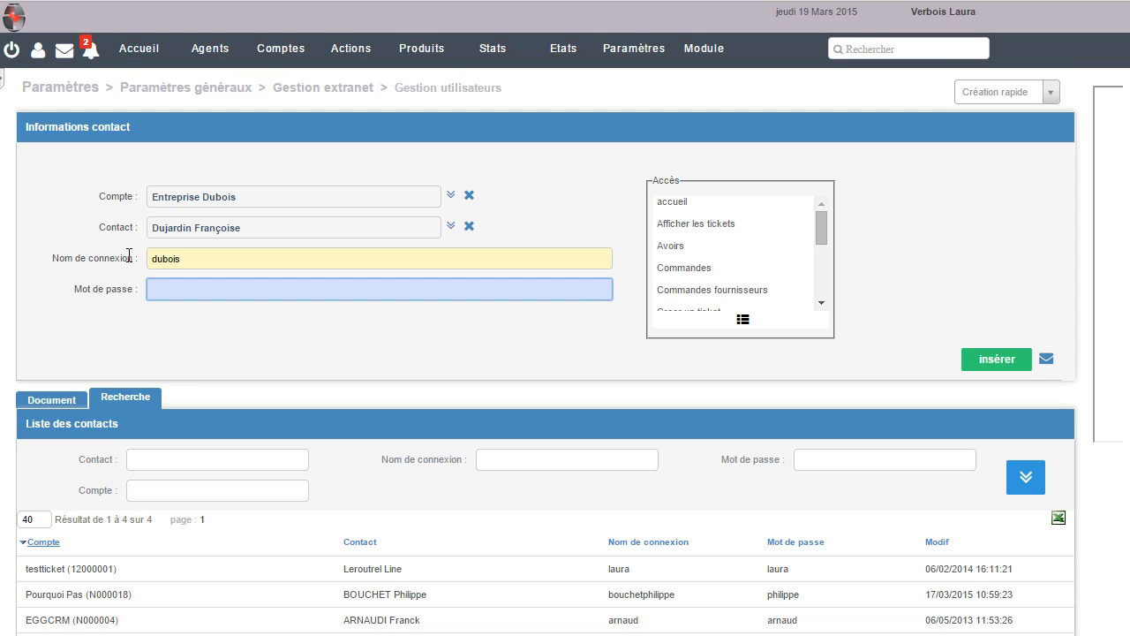
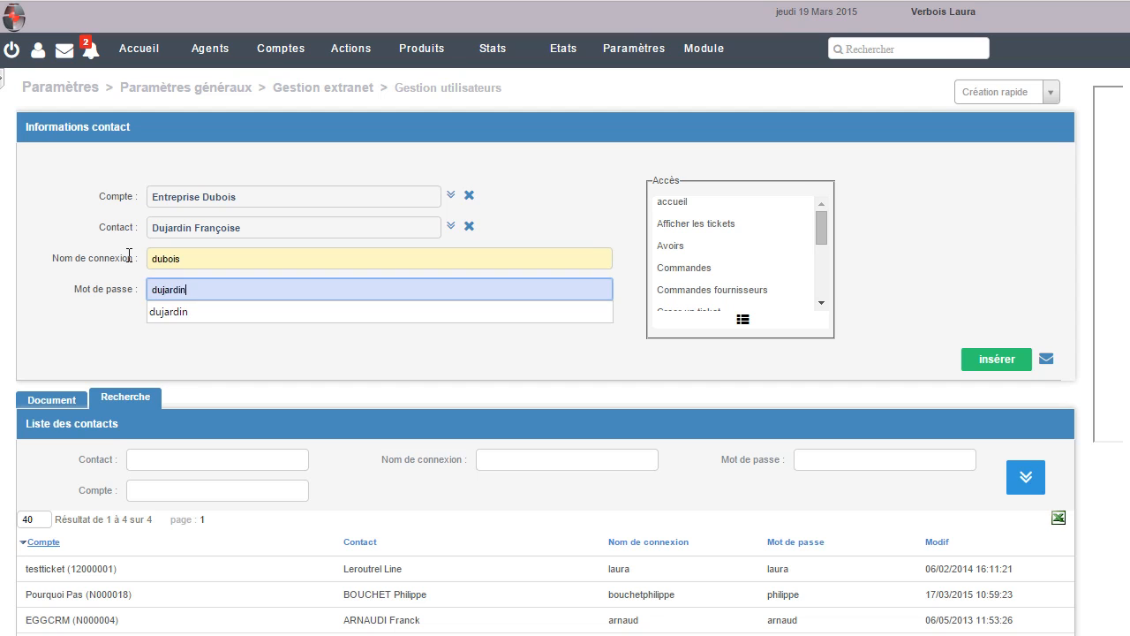
pyautogui.press('Tab')
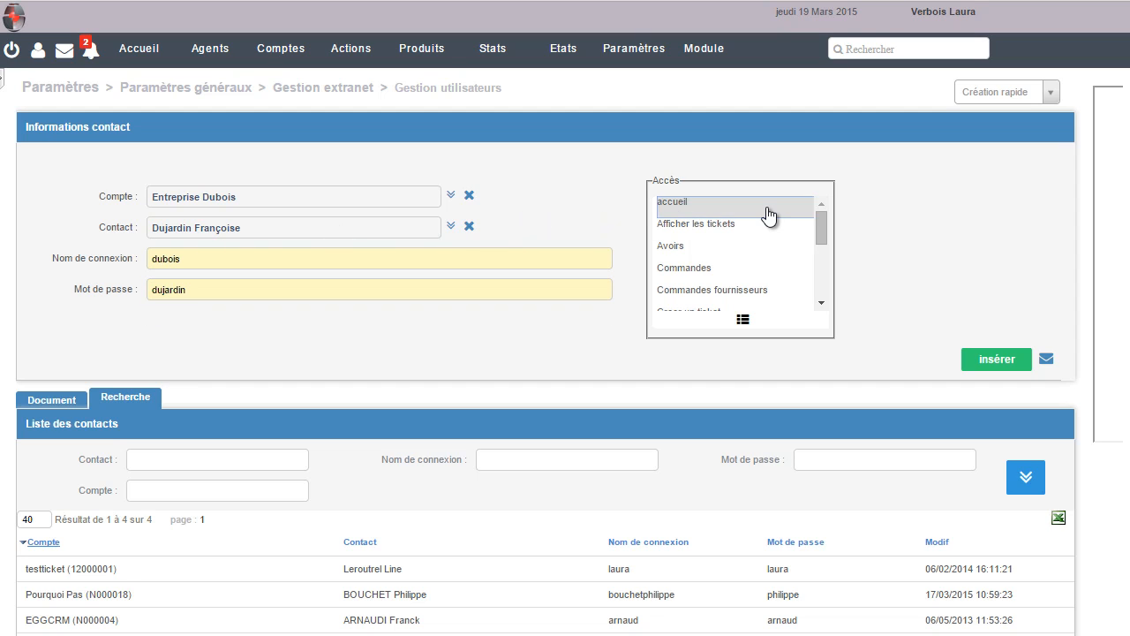
# Grant access to Factures and Documents, then insert the new extranet login
pyautogui.click(781, 274)
pyautogui.scroll(-1, 783, 272)
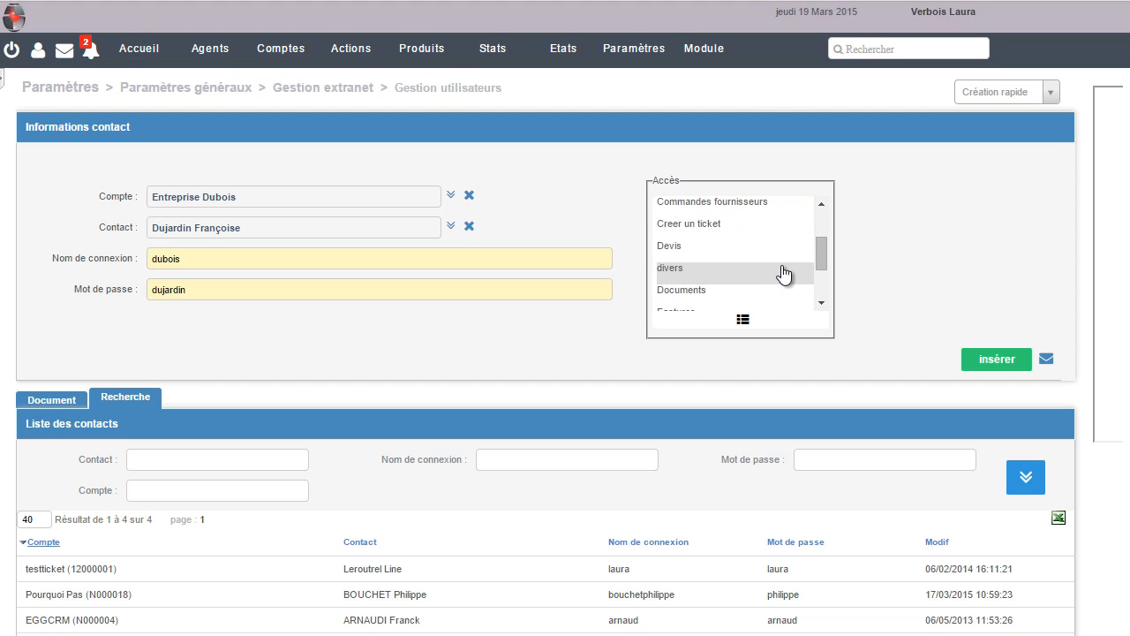
pyautogui.click(784, 255)
pyautogui.scroll(-1, 782, 256)
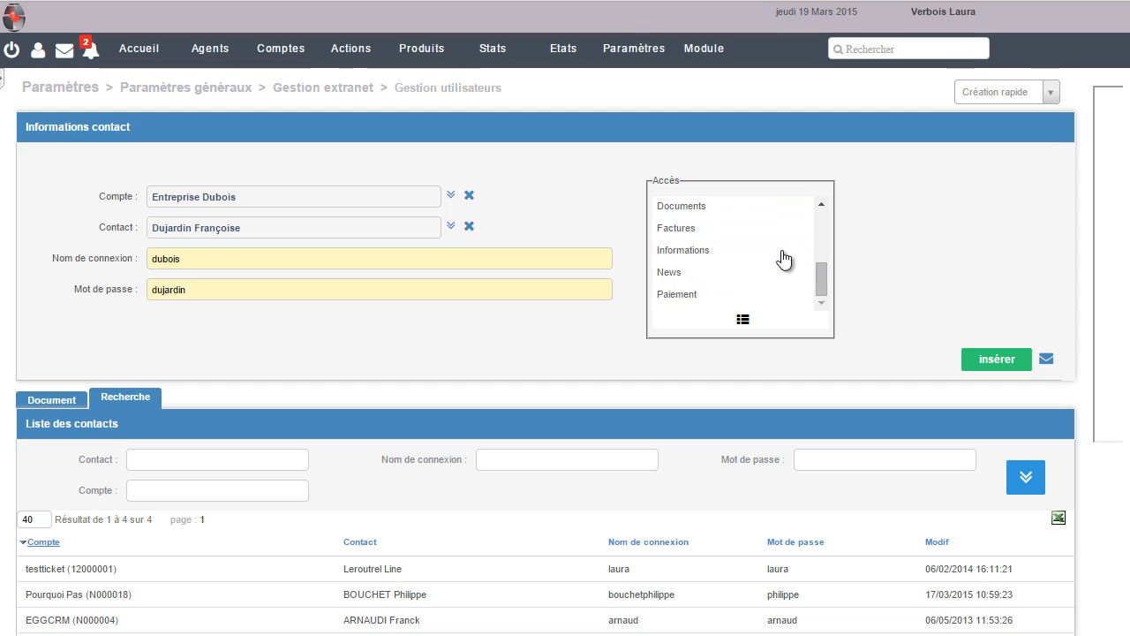
pyautogui.click(783, 233)
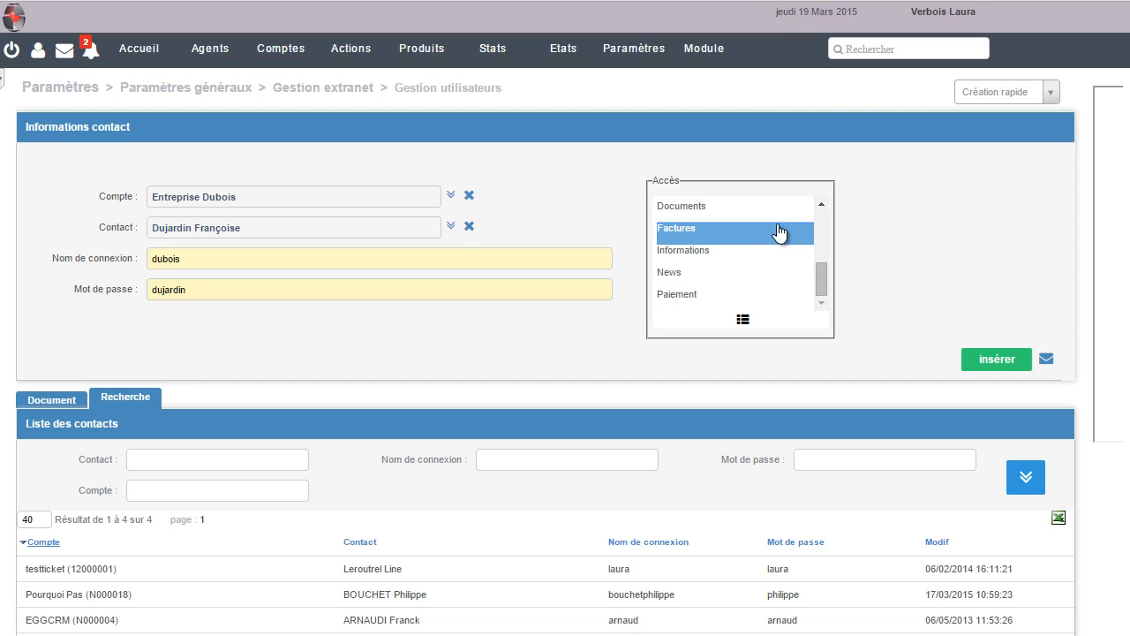
pyautogui.click(781, 210)
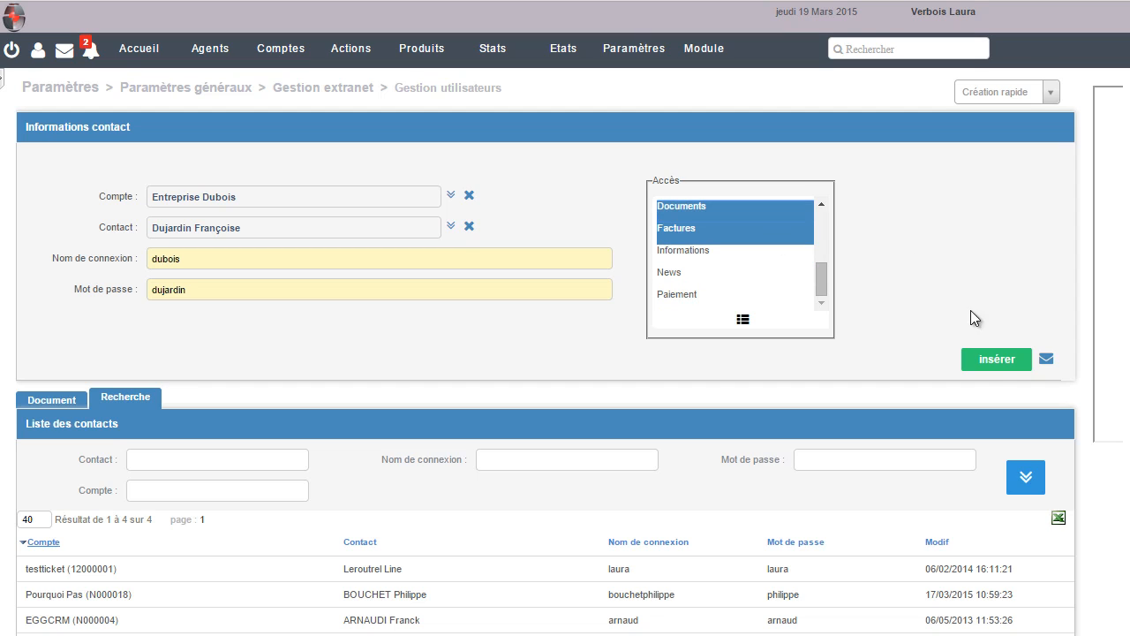
pyautogui.click(989, 359)
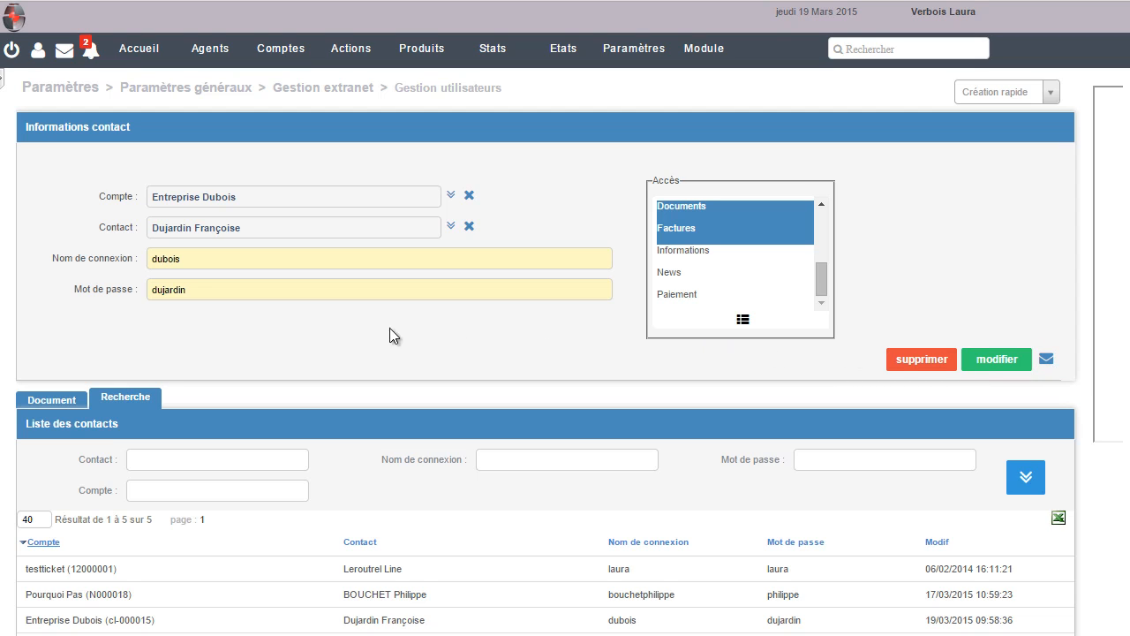
# Check the Document panel and confirm the Entreprise Dubois login among five extranet users
pyautogui.click(43, 399)
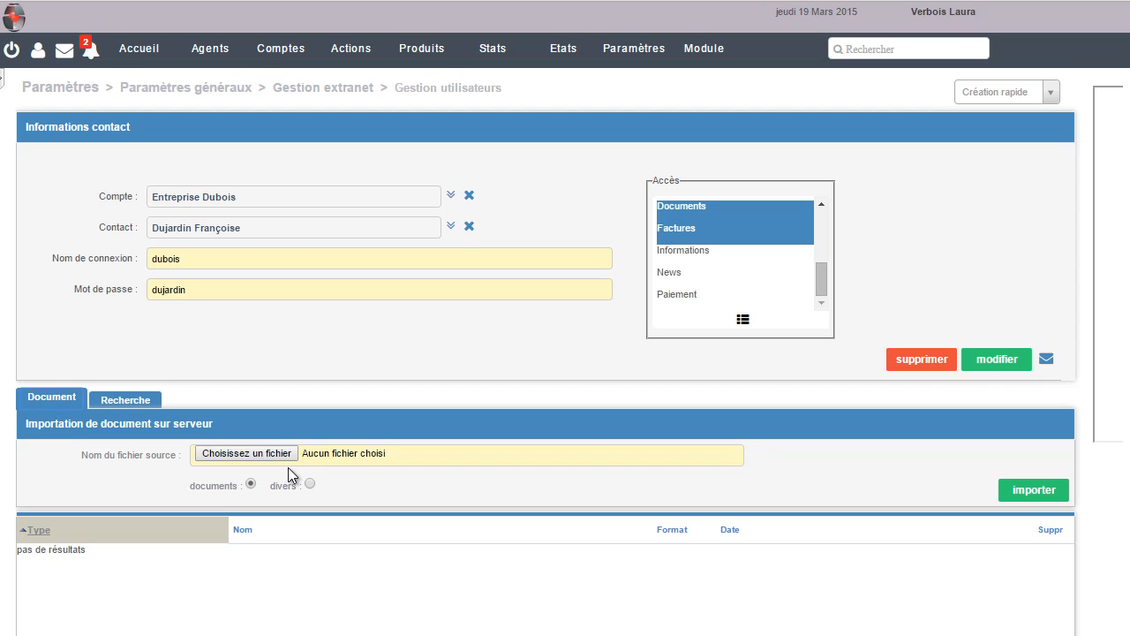
pyautogui.click(137, 400)
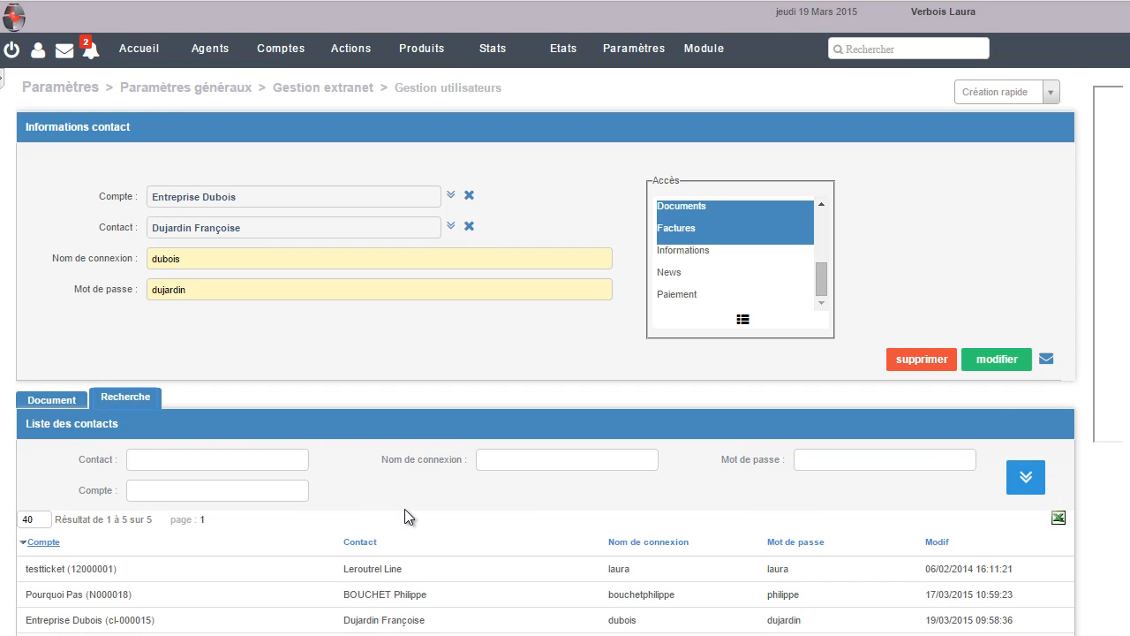
pyautogui.scroll(-1, 404, 509)
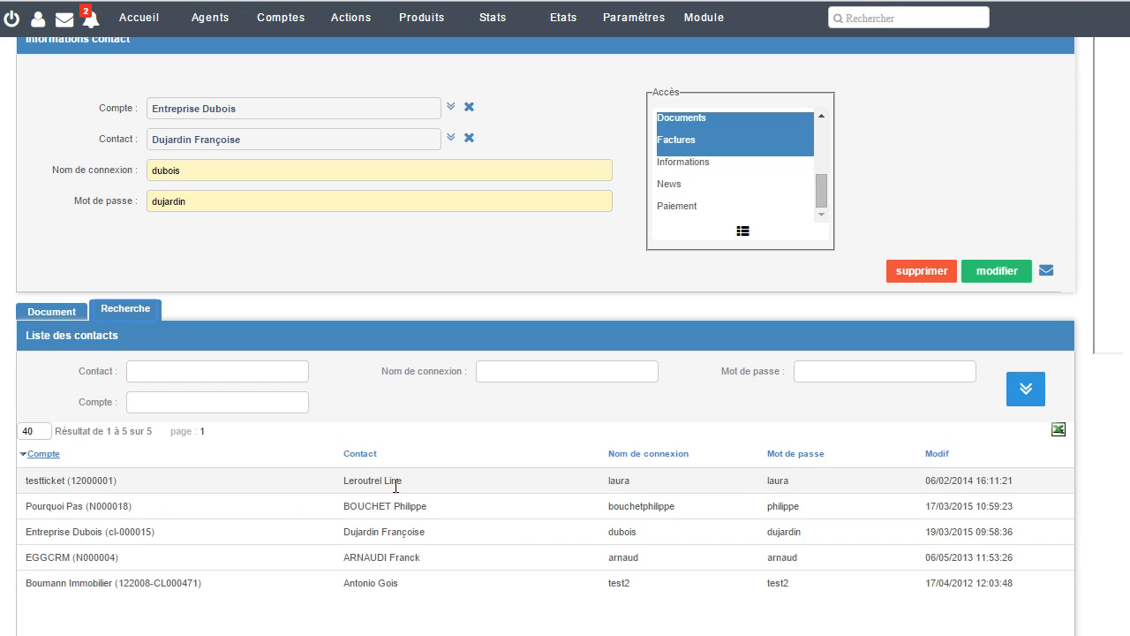
pyautogui.scroll(1, 395, 485)
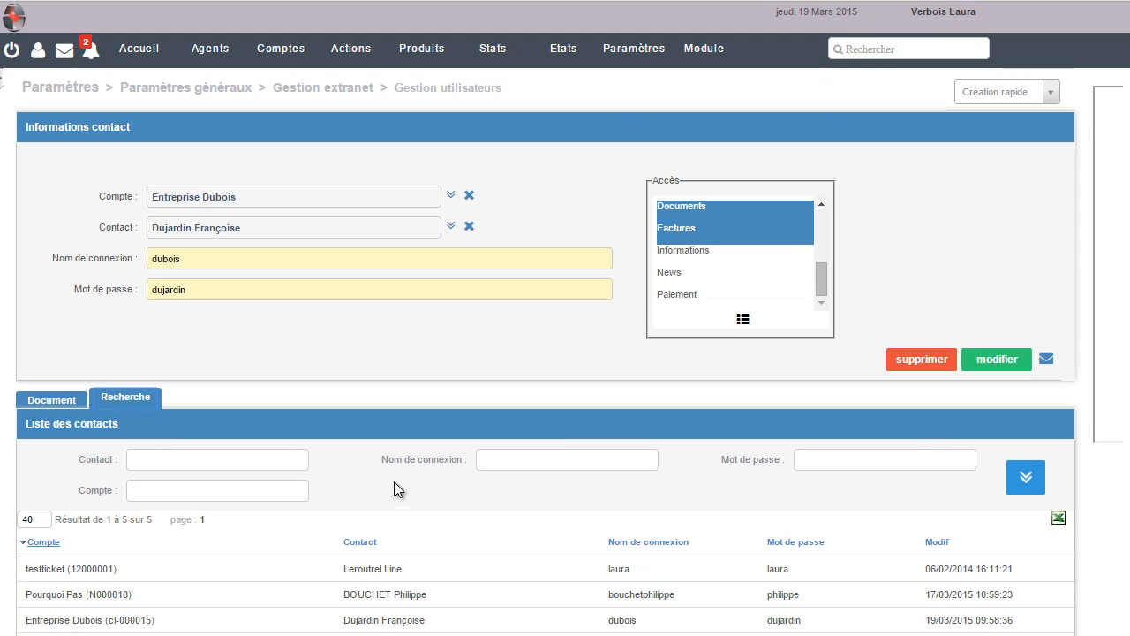
pyautogui.click(348, 89)
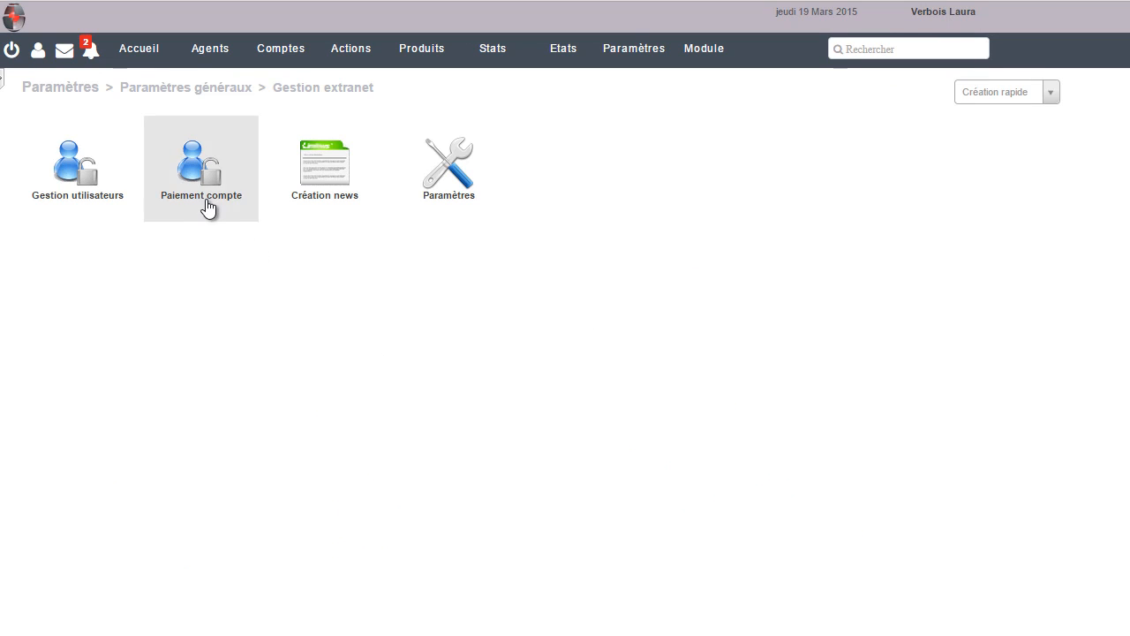
pyautogui.click(213, 201)
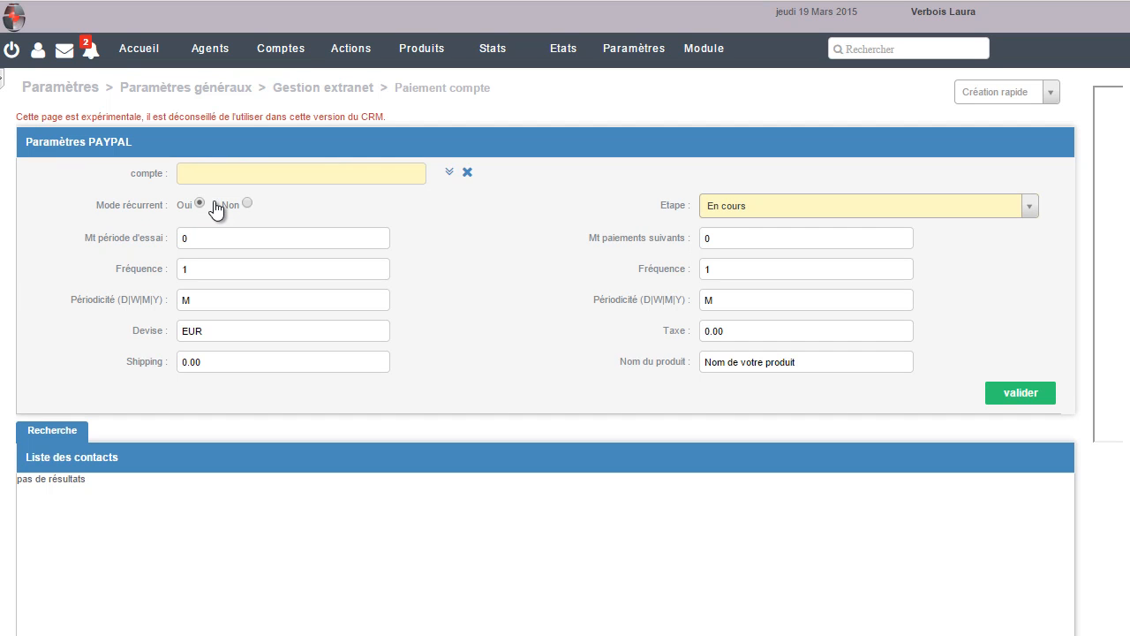
pyautogui.click(306, 87)
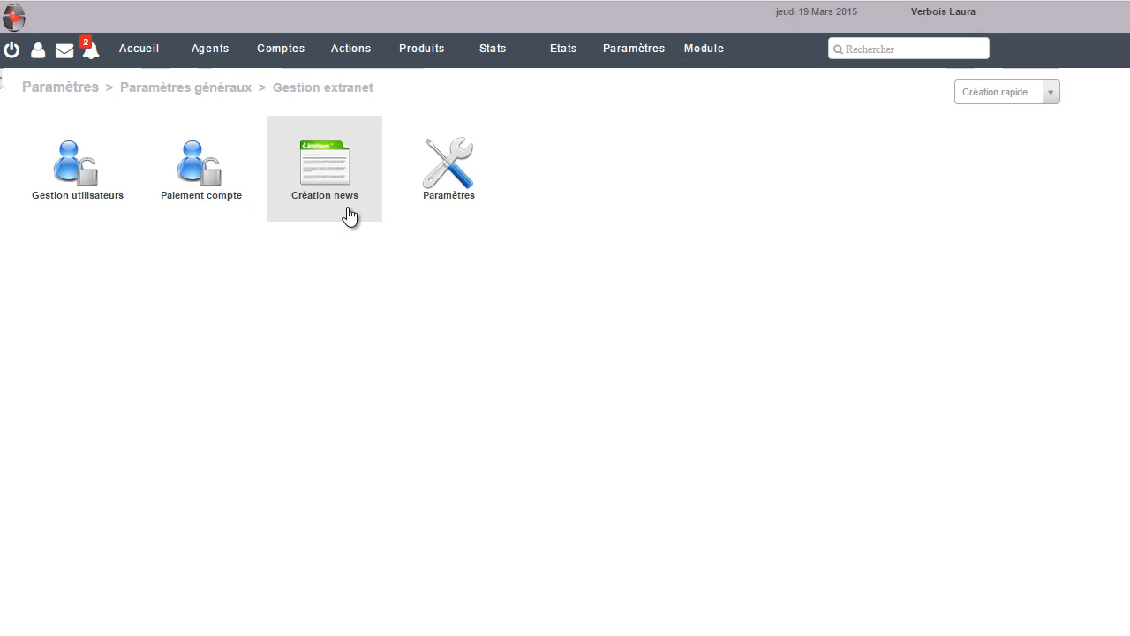
# Create a news item titled 'Nouveautés produits', leaving its type empty after trying Client
pyautogui.click(350, 215)
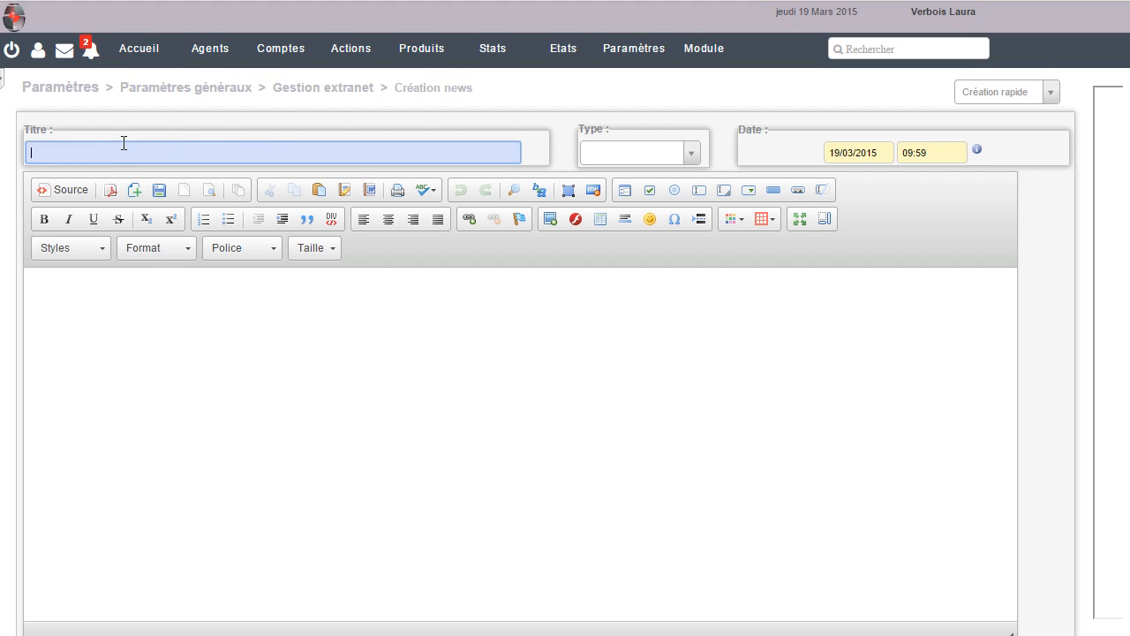
pyautogui.write('Nouveautés produits')
pyautogui.click(691, 154)
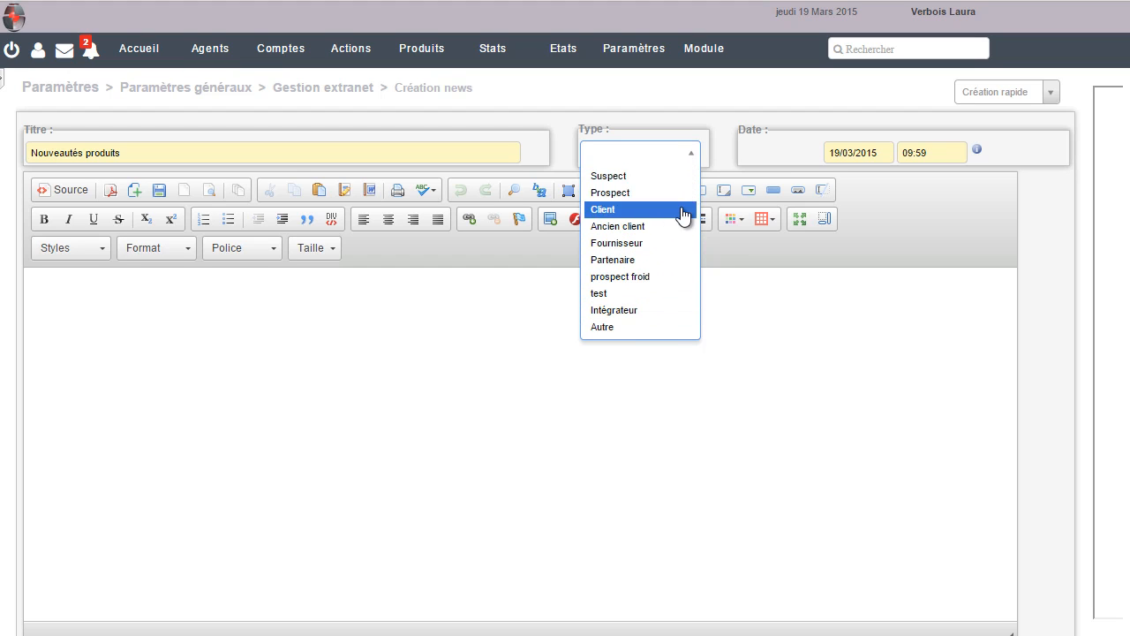
pyautogui.click(681, 210)
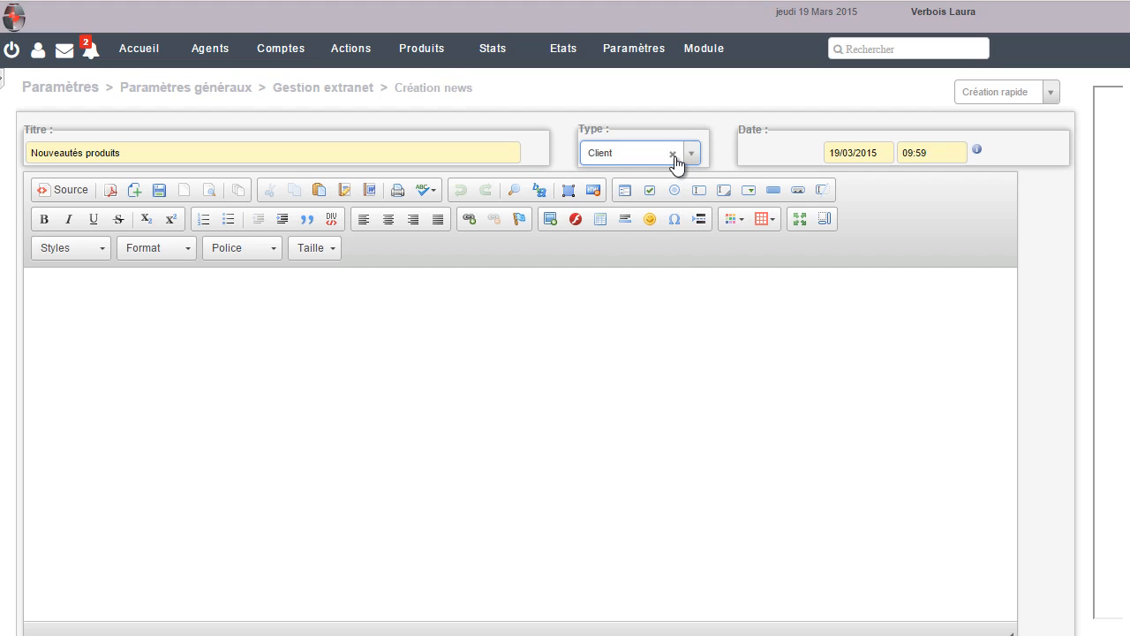
pyautogui.click(672, 155)
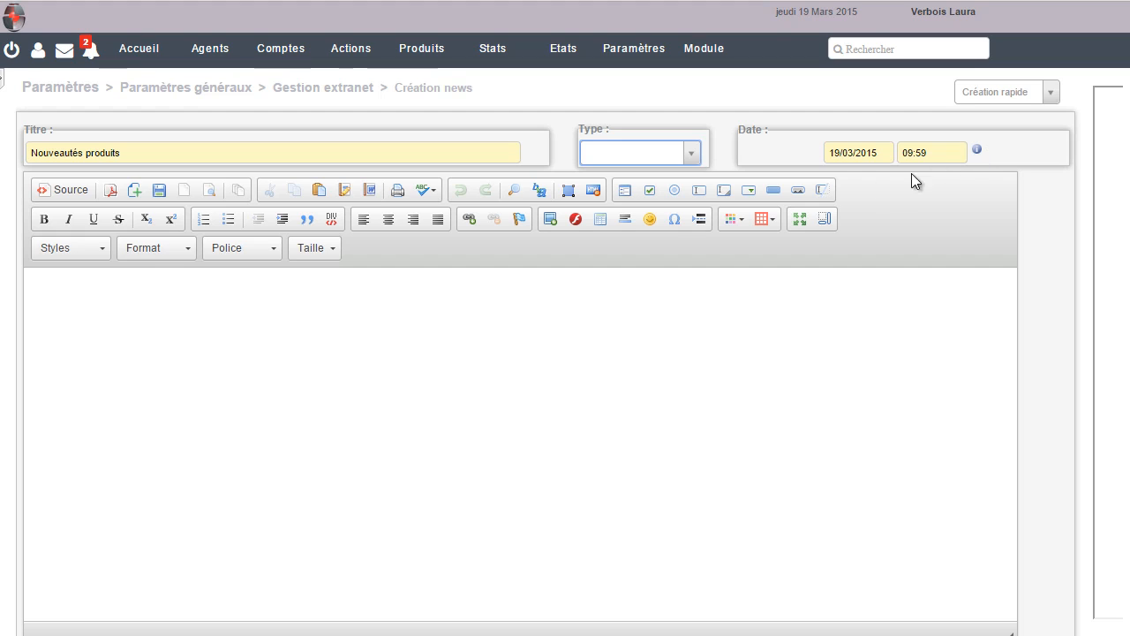
pyautogui.click(369, 301)
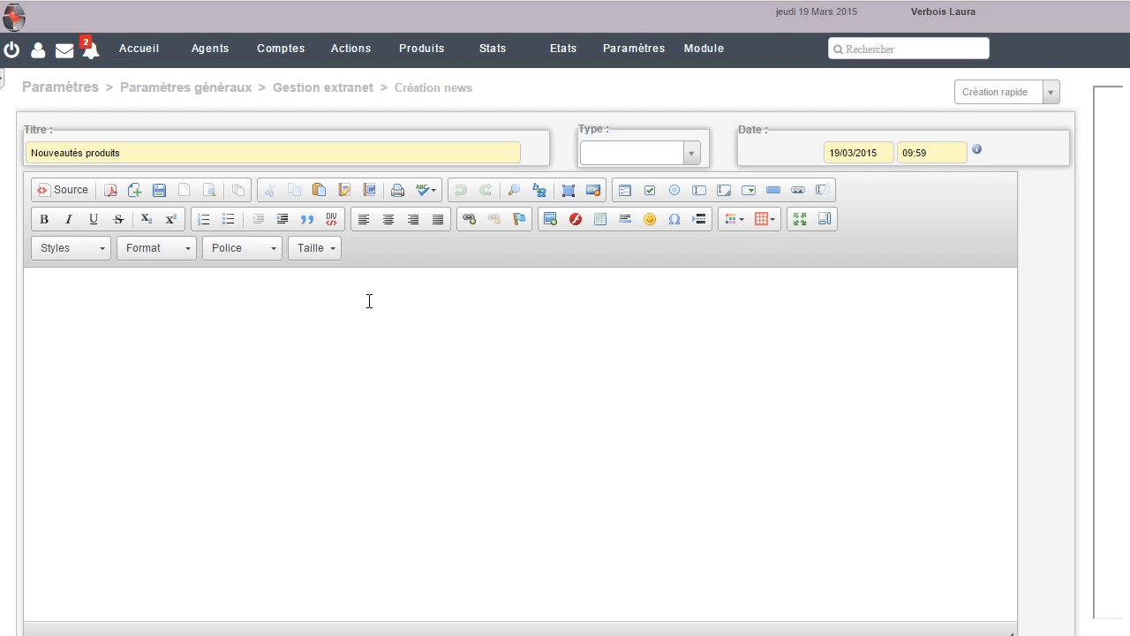
# Write the body 'De nouveaux produits arrivent !' and publish the news
pyautogui.write('De nouveaux produits ')
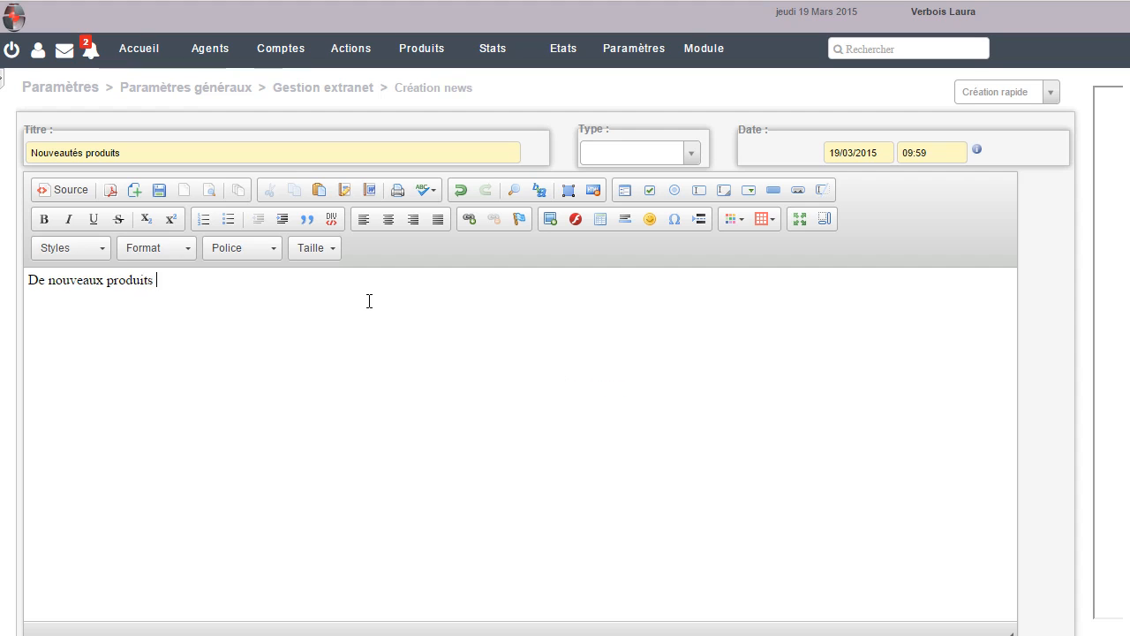
pyautogui.write('arrivent !')
pyautogui.scroll(-1, 424, 322)
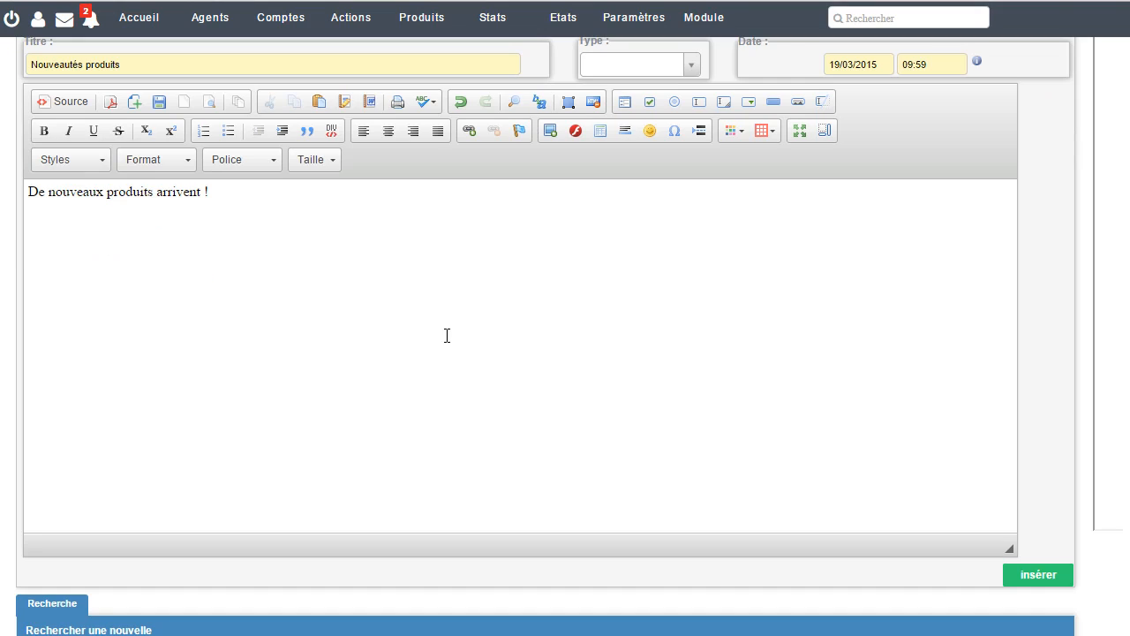
pyautogui.click(1019, 575)
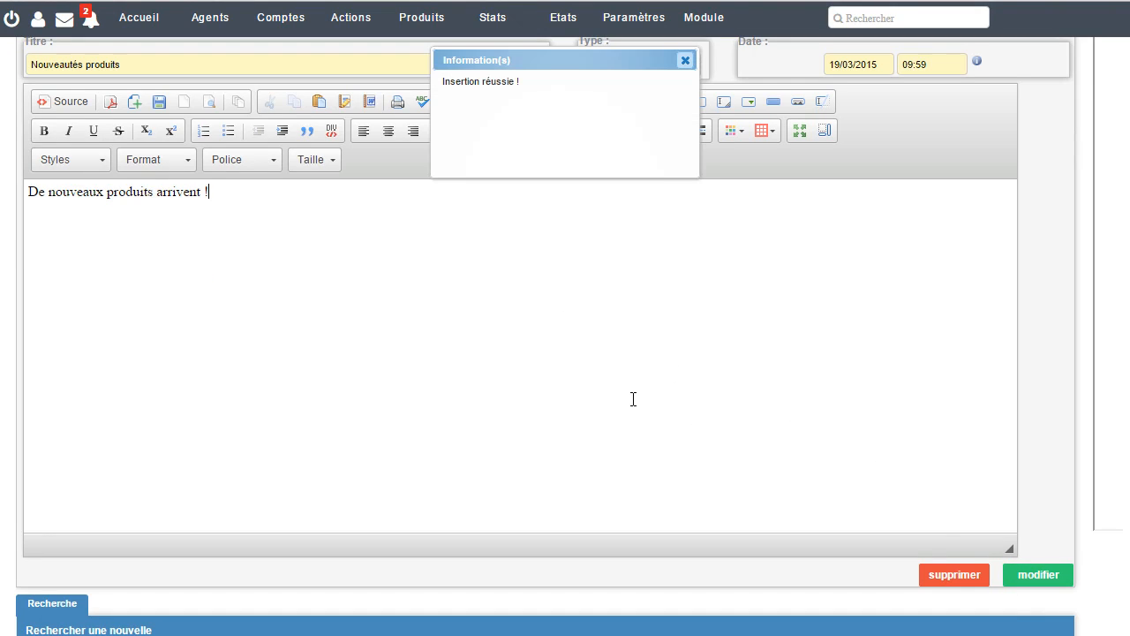
pyautogui.scroll(-2, 632, 399)
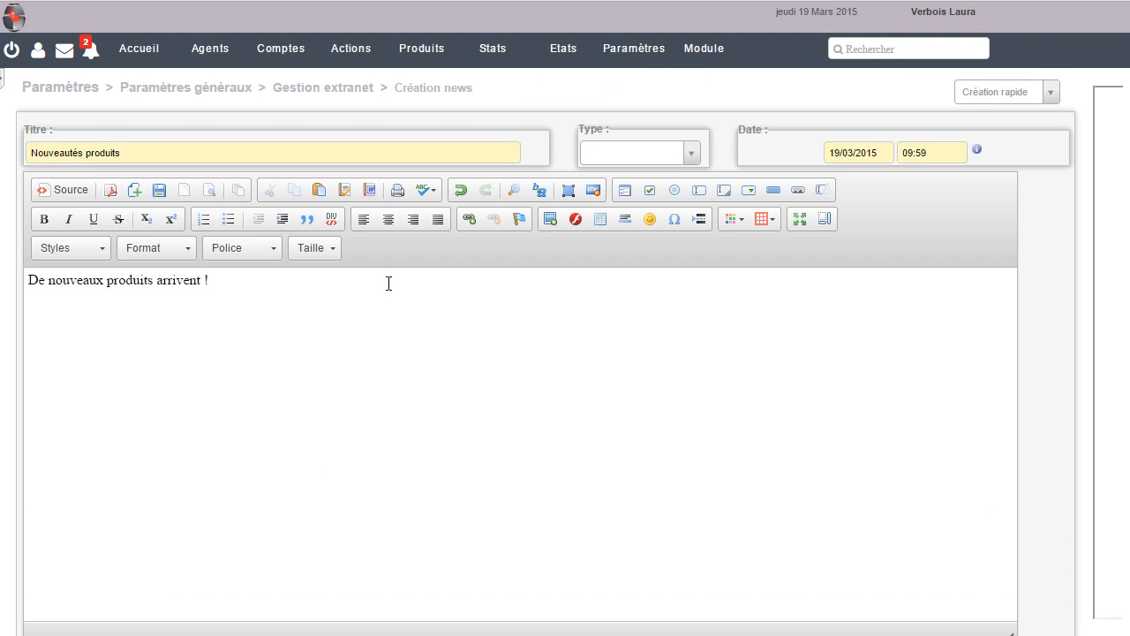
# View the extranet customisation settings from Gestion extranet, then return to the Accueil dashboard
pyautogui.click(353, 91)
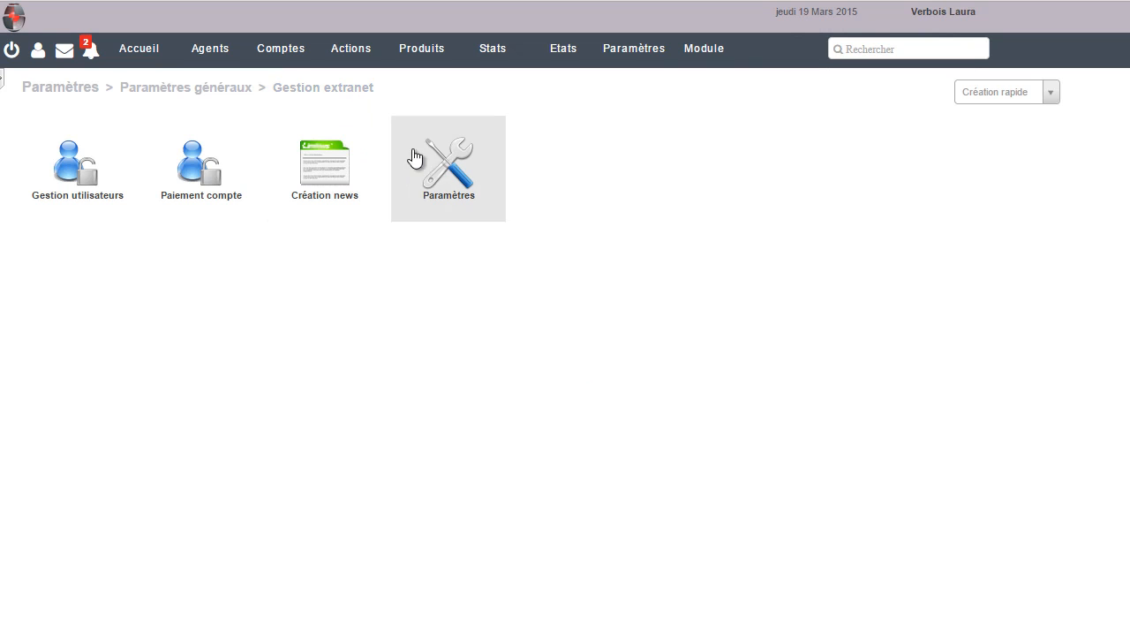
pyautogui.click(485, 204)
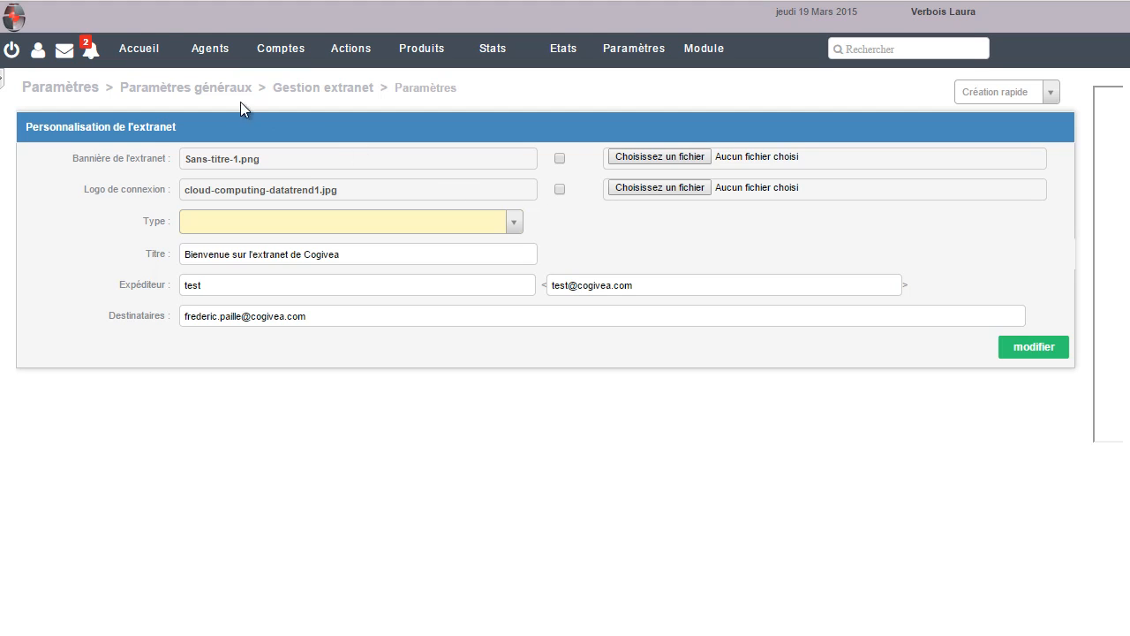
pyautogui.click(136, 60)
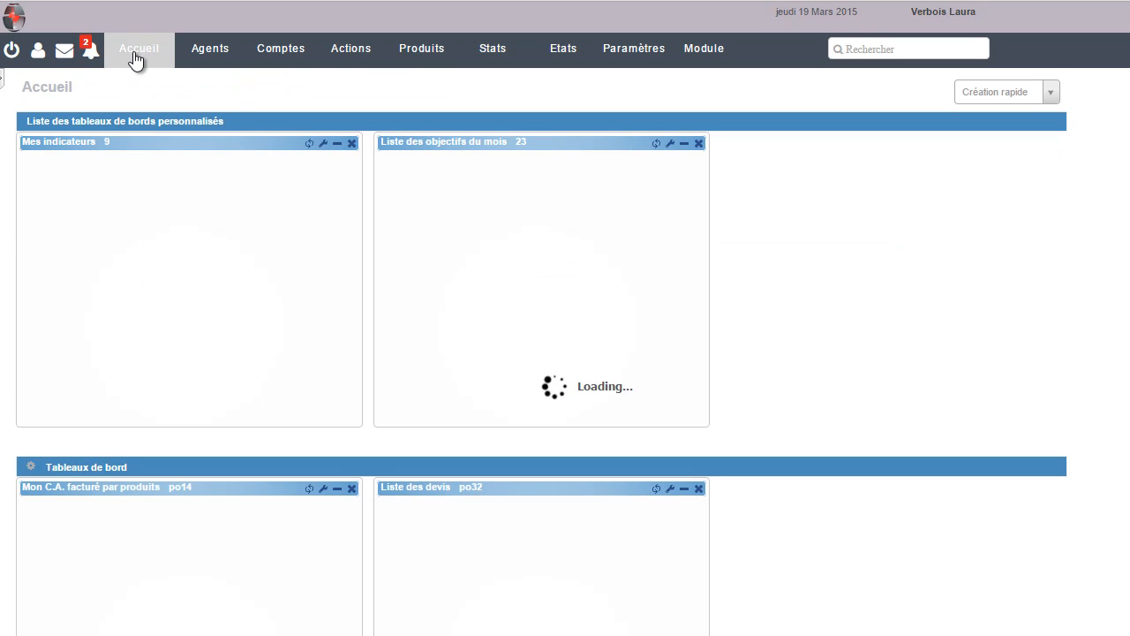